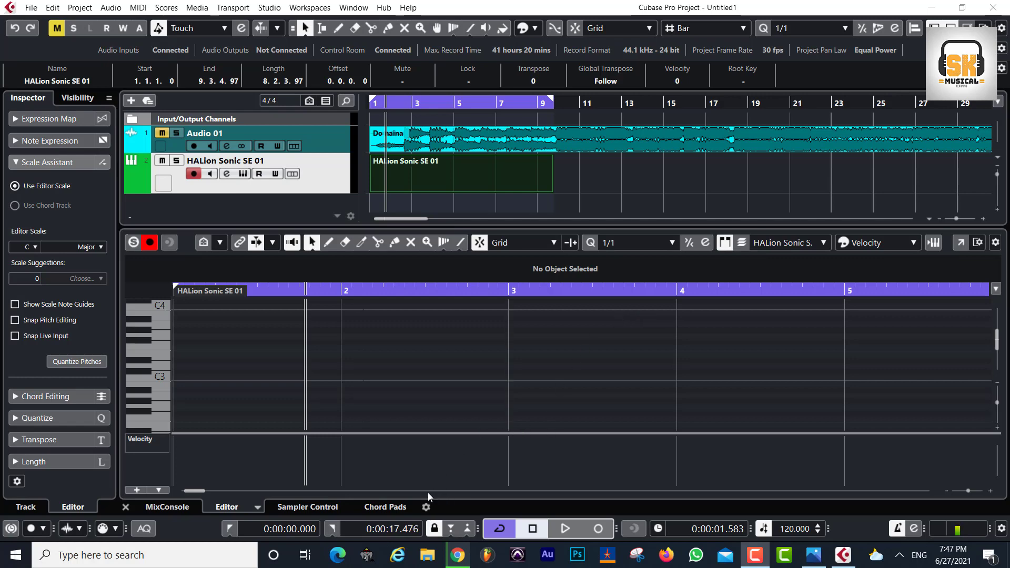
Show the chord pads and audition the Emin pad
click(386, 507)
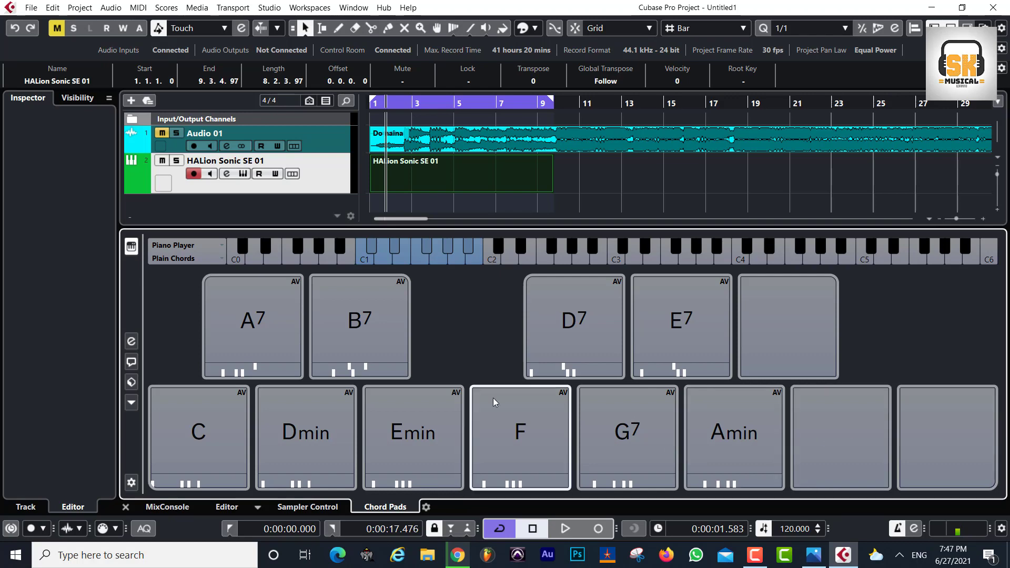
mouse_move(394, 352)
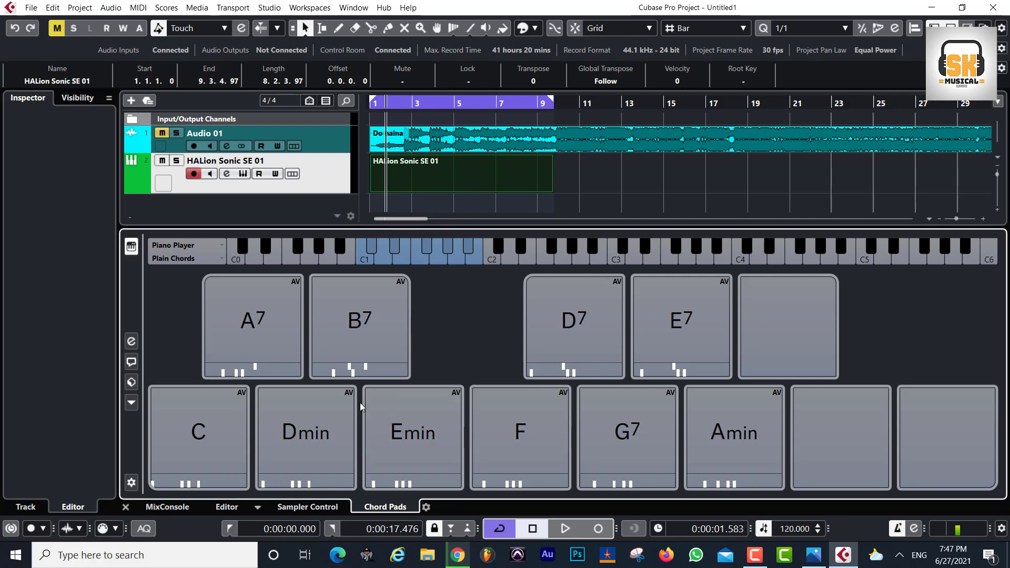
click(417, 489)
click(408, 489)
Inspect the HALion Sonic SE 01 track's basic settings and its loaded instrument, then close the instrument window
click(316, 163)
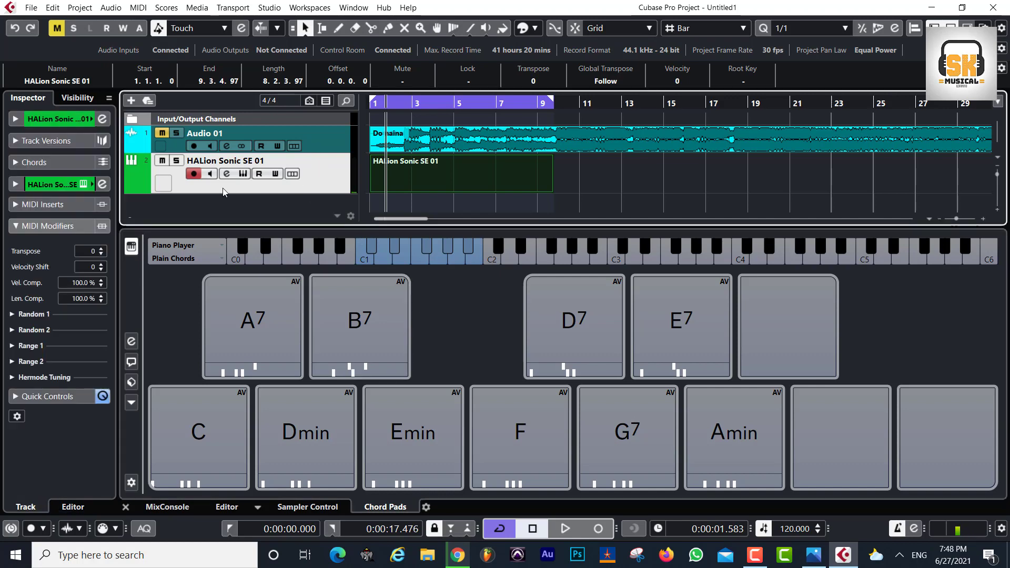
click(21, 119)
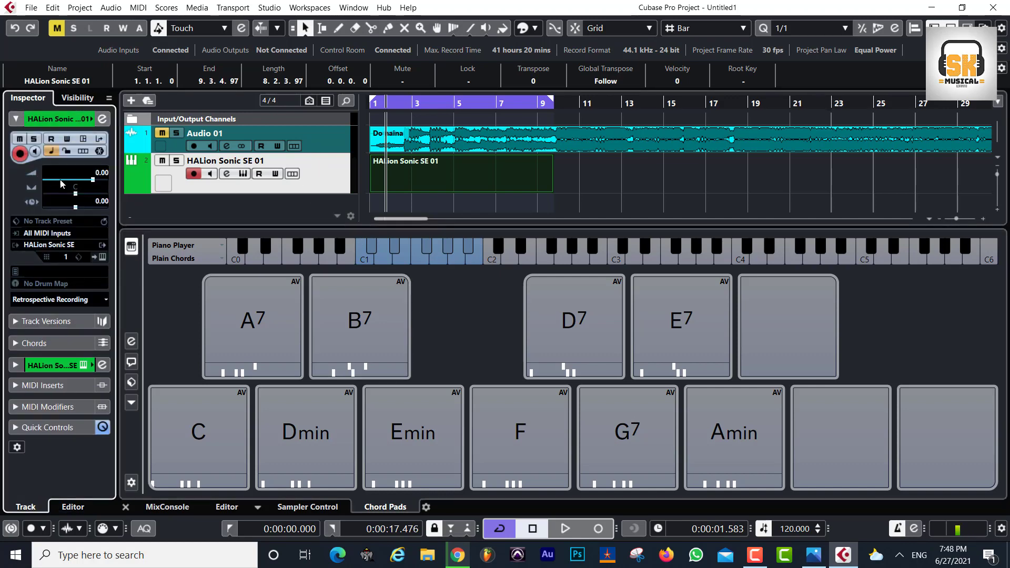
click(102, 257)
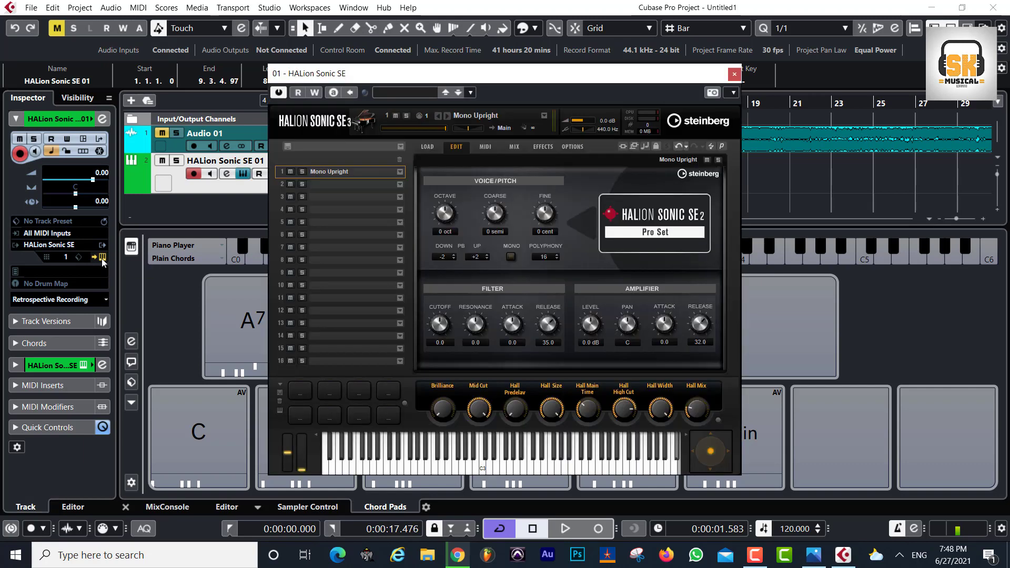
click(734, 73)
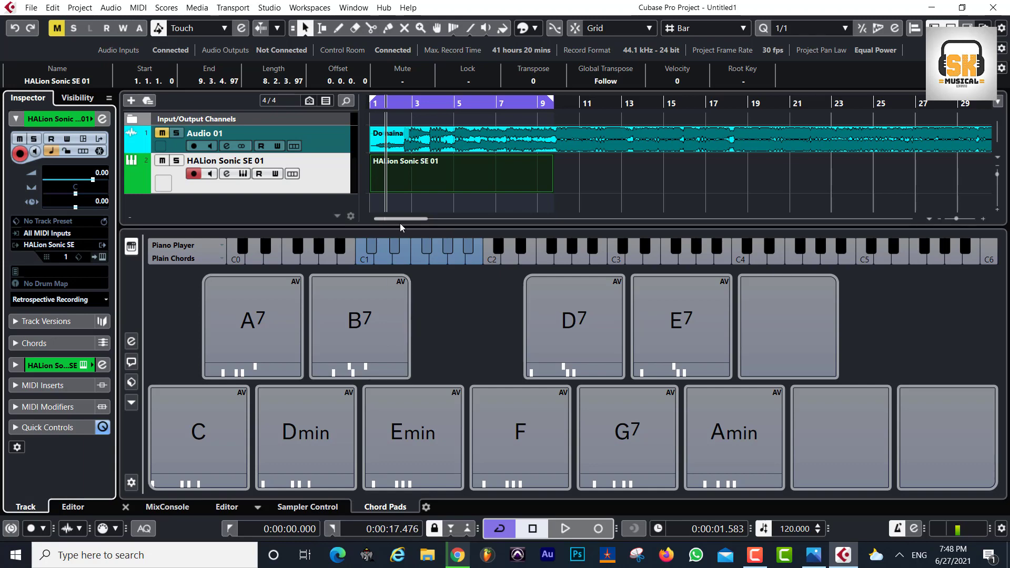
Enlarge the project area and add a chord track below the HALion Sonic SE 01 track
drag(418, 229, 417, 298)
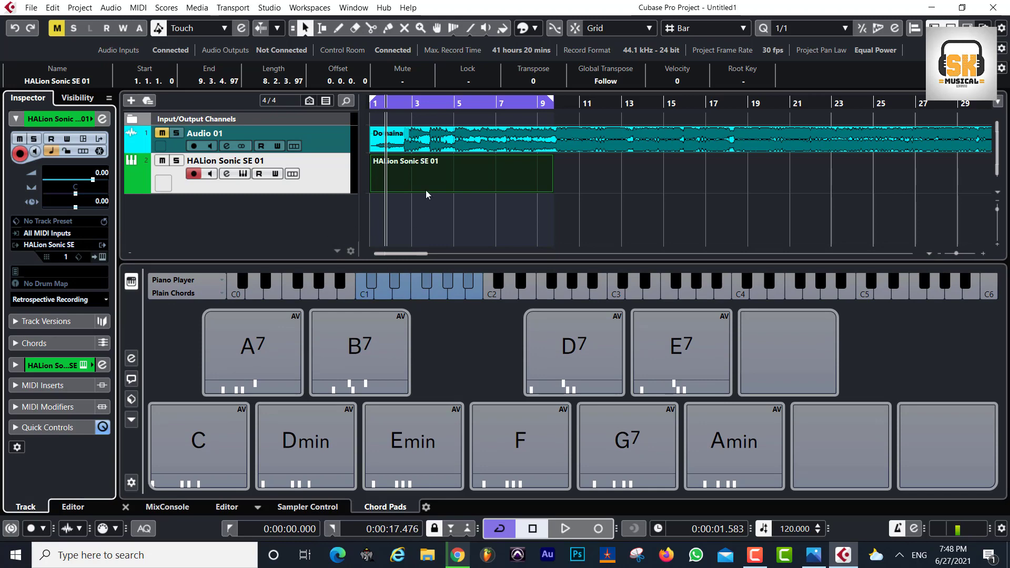
click(400, 189)
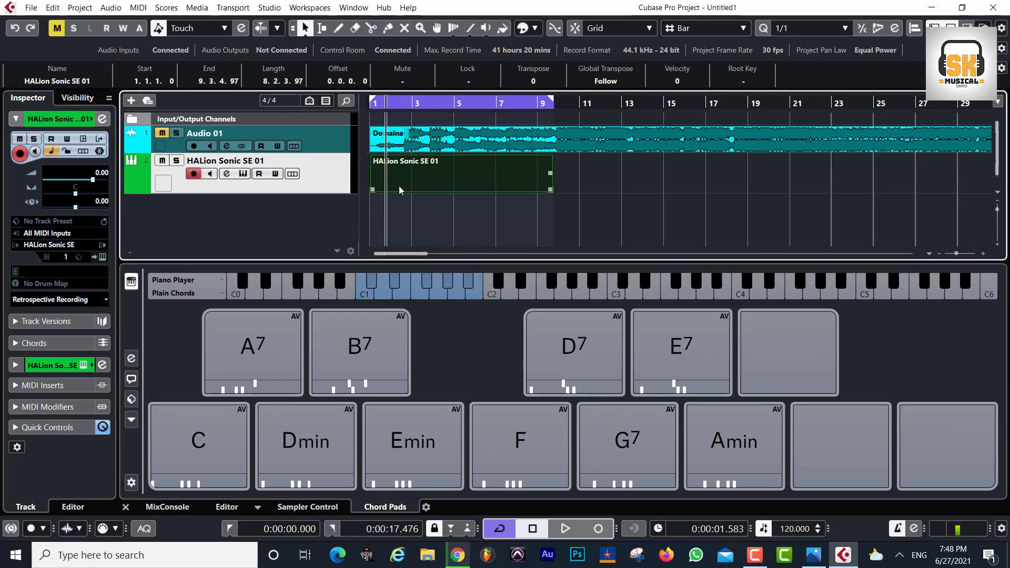
right_click(264, 213)
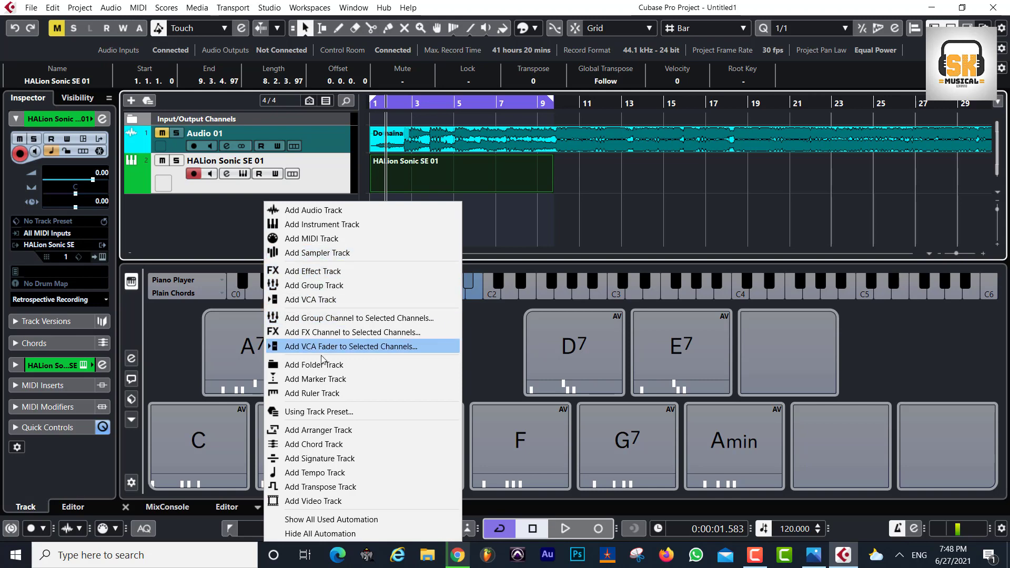
click(335, 444)
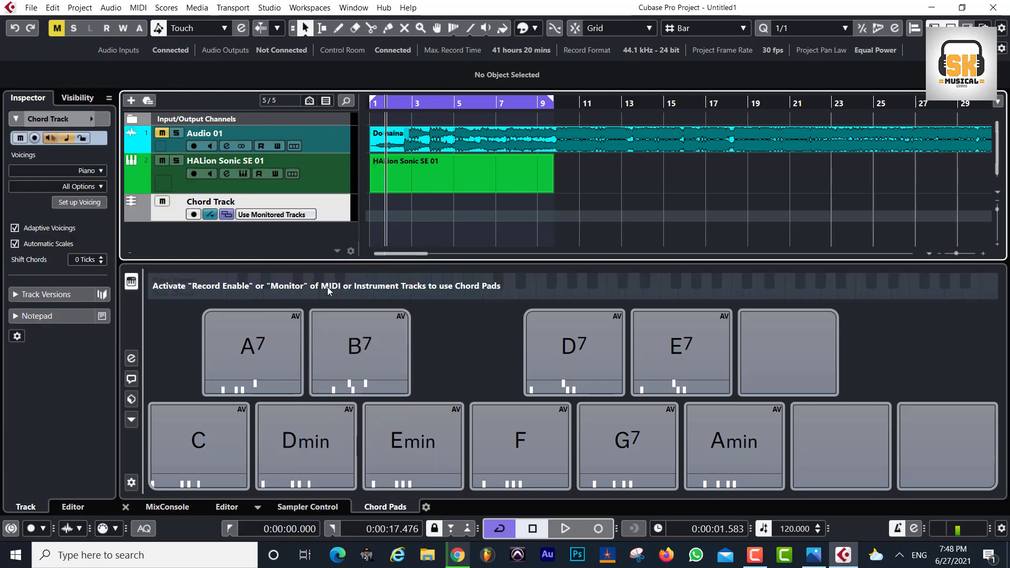
Move the playhead to the start of bar 1 and mute the HALion Sonic SE 01 track
click(373, 104)
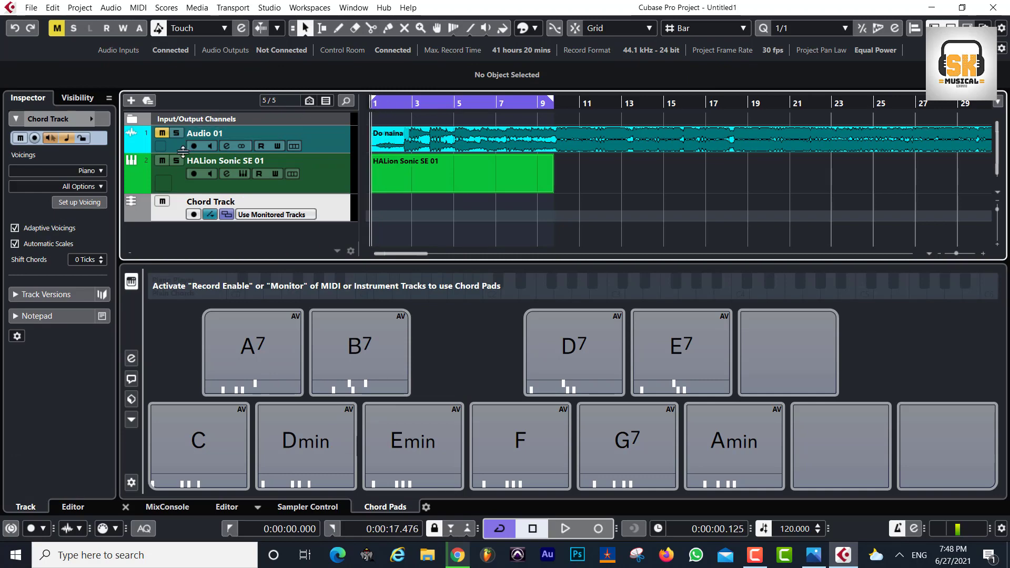
click(162, 161)
Switch to Paint and handwrite "Cm" on the blank canvas with a circle around it
click(153, 561)
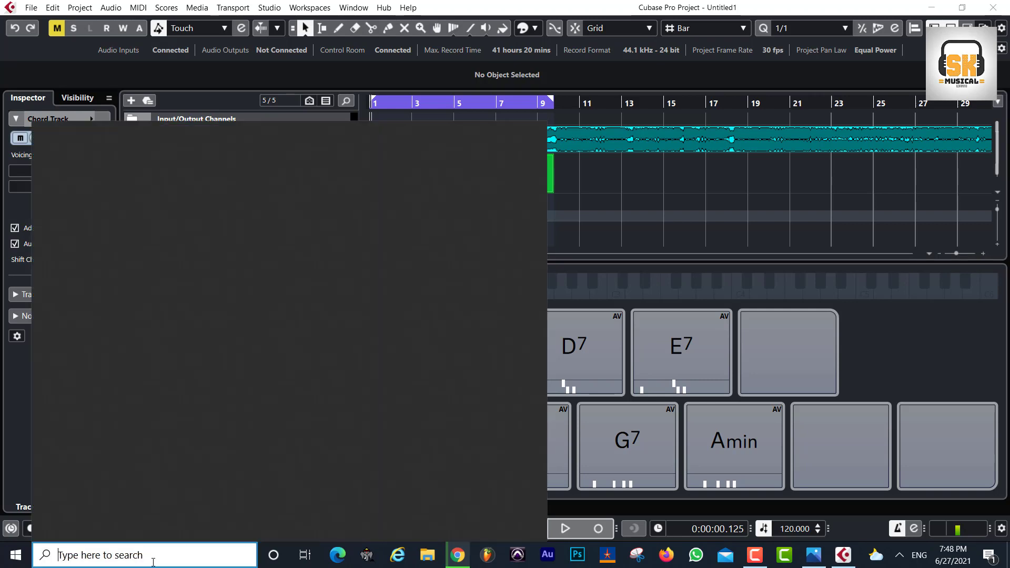
text(paint)
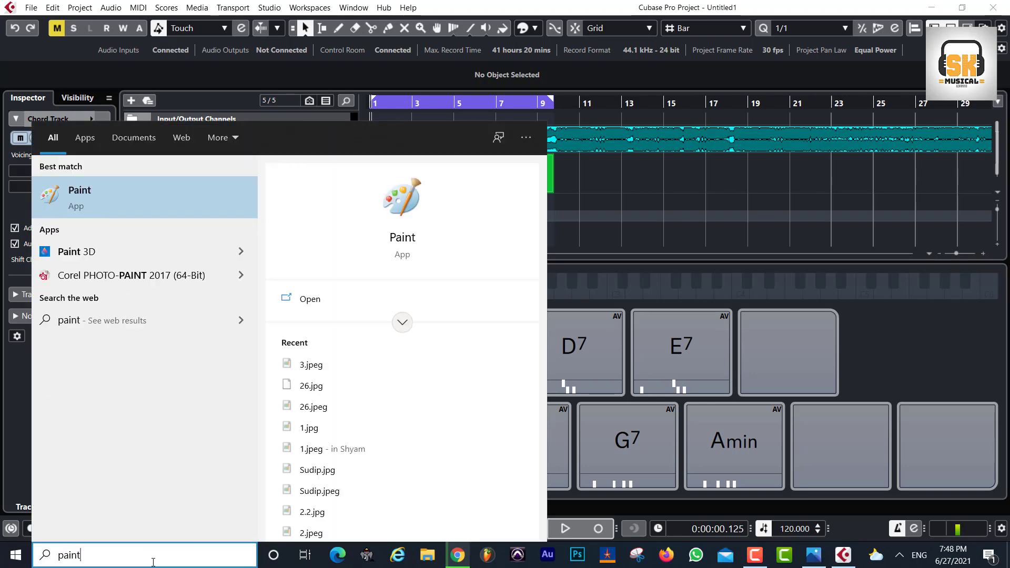
key(Return)
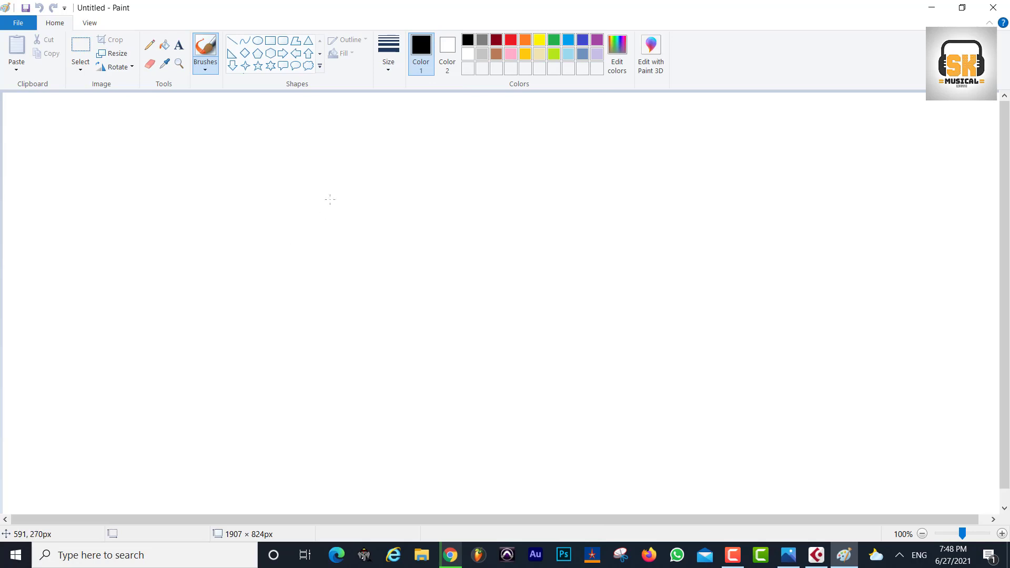
mouse_move(316, 174)
mouse_down()
mouse_move(304, 190)
mouse_move(318, 206)
mouse_move(331, 198)
mouse_move(307, 199)
mouse_move(321, 177)
mouse_move(305, 184)
mouse_move(329, 196)
mouse_move(318, 209)
mouse_move(340, 187)
mouse_move(351, 197)
mouse_move(361, 189)
mouse_up()
mouse_move(303, 223)
mouse_down()
mouse_move(362, 209)
mouse_move(343, 147)
mouse_move(287, 189)
mouse_move(304, 222)
mouse_up()
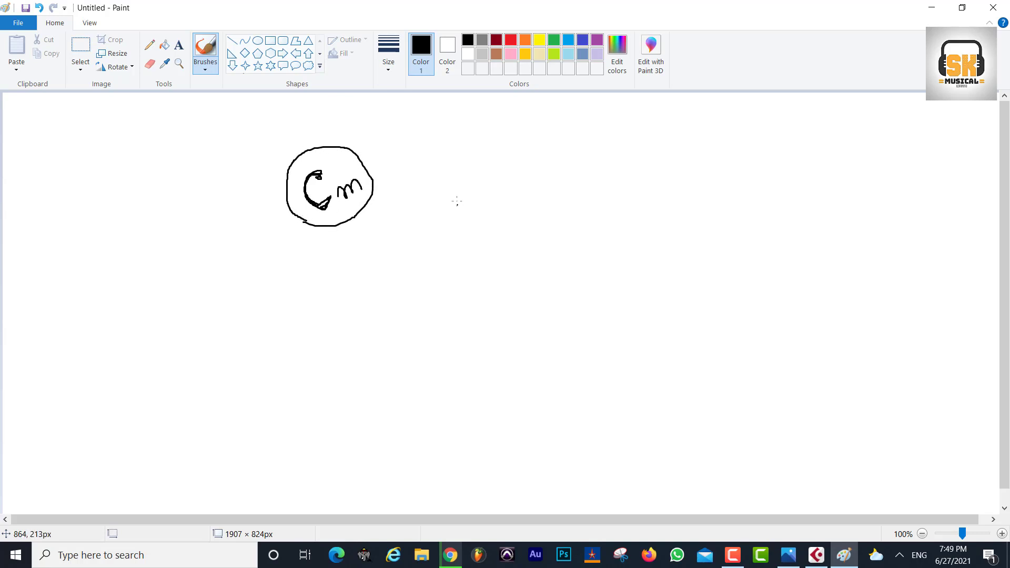
Handwrite "CM" beside the circled Cm, circle its M and put an X beside it, and write the letters C, D, E
mouse_move(451, 190)
mouse_down()
mouse_move(436, 200)
mouse_move(463, 224)
mouse_up()
mouse_move(466, 190)
mouse_down()
mouse_move(483, 175)
mouse_move(498, 221)
mouse_up()
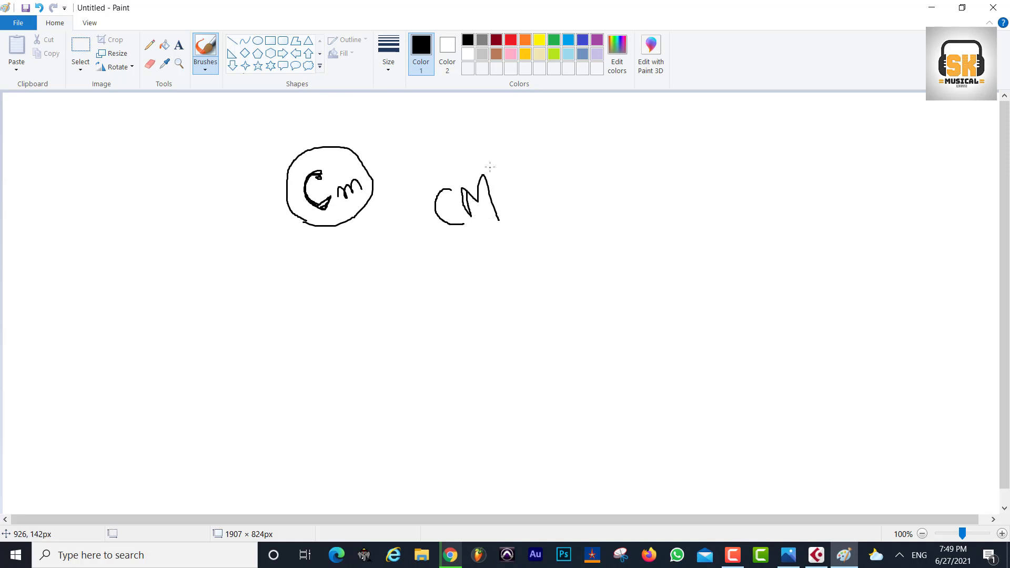
mouse_move(490, 167)
mouse_down()
mouse_move(454, 202)
mouse_move(498, 181)
mouse_move(483, 165)
mouse_move(505, 204)
mouse_up()
drag(502, 184, 524, 202)
mouse_move(557, 152)
mouse_down()
mouse_move(547, 167)
mouse_move(586, 164)
mouse_move(593, 141)
mouse_move(593, 167)
mouse_move(631, 160)
mouse_move(636, 133)
mouse_move(646, 149)
mouse_up()
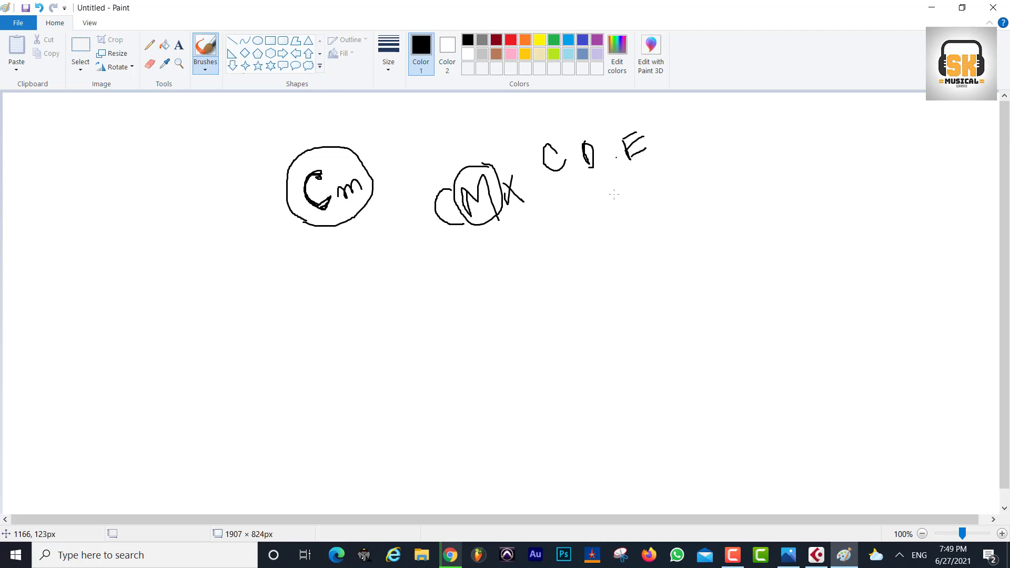
click(980, 437)
Handwrite "C — F, G" below the first notes as an example of chords that go with C
mouse_move(228, 303)
mouse_down()
mouse_move(195, 314)
mouse_move(209, 353)
mouse_move(242, 339)
mouse_up()
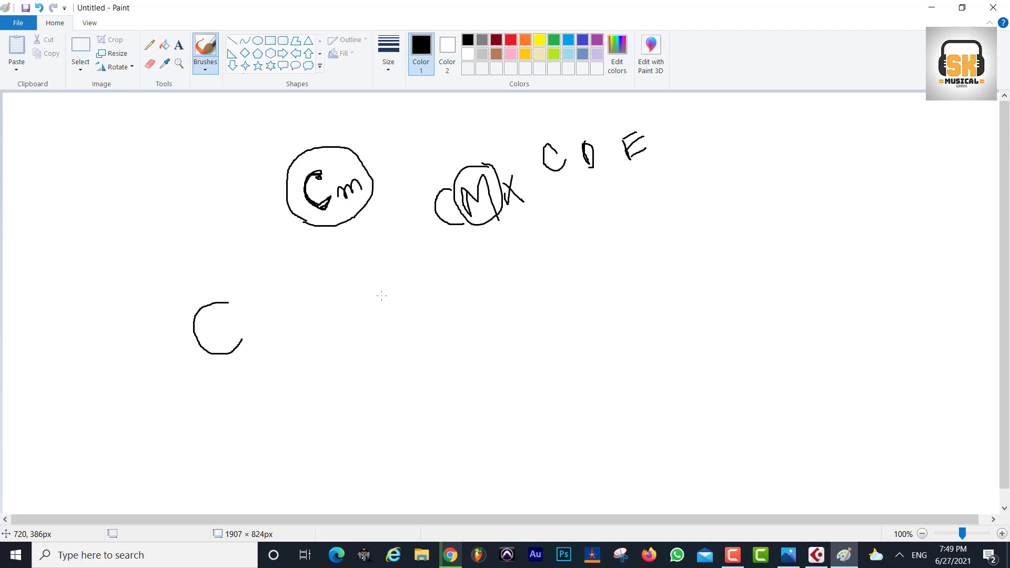
drag(266, 325, 320, 320)
mouse_move(392, 291)
mouse_down()
mouse_move(399, 324)
mouse_move(404, 292)
mouse_move(447, 316)
mouse_up()
mouse_move(488, 277)
mouse_down()
mouse_move(490, 293)
mouse_move(508, 303)
mouse_up()
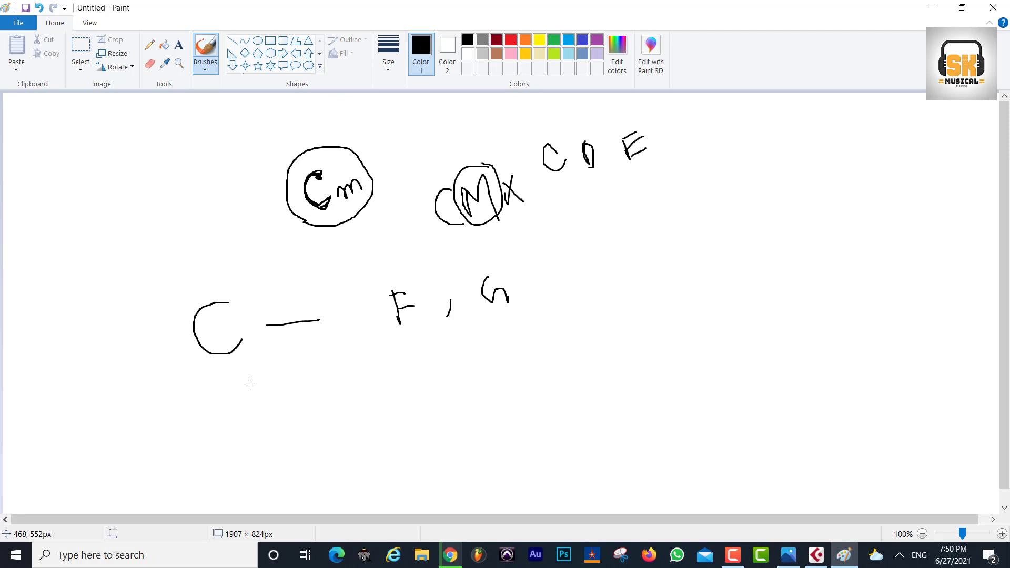
Handwrite the note names M, D, a circled F, Ni, Re and G in the free space beside the chord notes
mouse_move(718, 185)
mouse_down()
mouse_move(731, 182)
mouse_move(758, 205)
mouse_up()
mouse_move(840, 162)
mouse_down()
mouse_move(848, 192)
mouse_move(856, 164)
mouse_move(845, 193)
mouse_up()
mouse_move(784, 231)
mouse_down()
mouse_move(794, 255)
mouse_move(800, 227)
mouse_move(807, 238)
mouse_move(771, 239)
mouse_move(829, 234)
mouse_move(802, 212)
mouse_up()
mouse_move(739, 310)
mouse_down()
mouse_move(765, 338)
mouse_move(754, 295)
mouse_move(769, 324)
mouse_move(745, 327)
mouse_up()
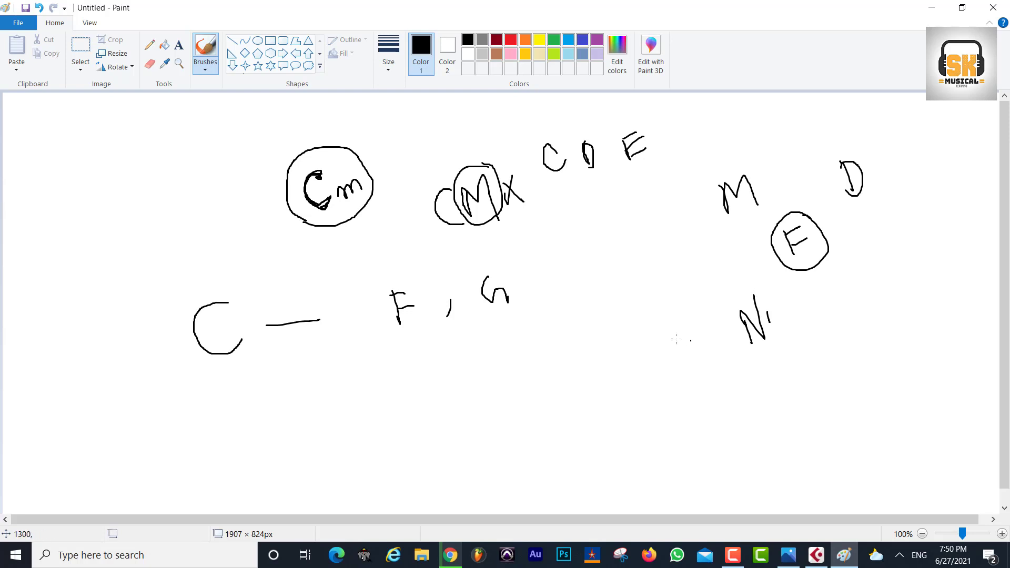
mouse_move(658, 335)
mouse_down()
mouse_move(672, 323)
mouse_move(686, 350)
mouse_move(700, 346)
mouse_move(714, 401)
mouse_move(731, 410)
mouse_up()
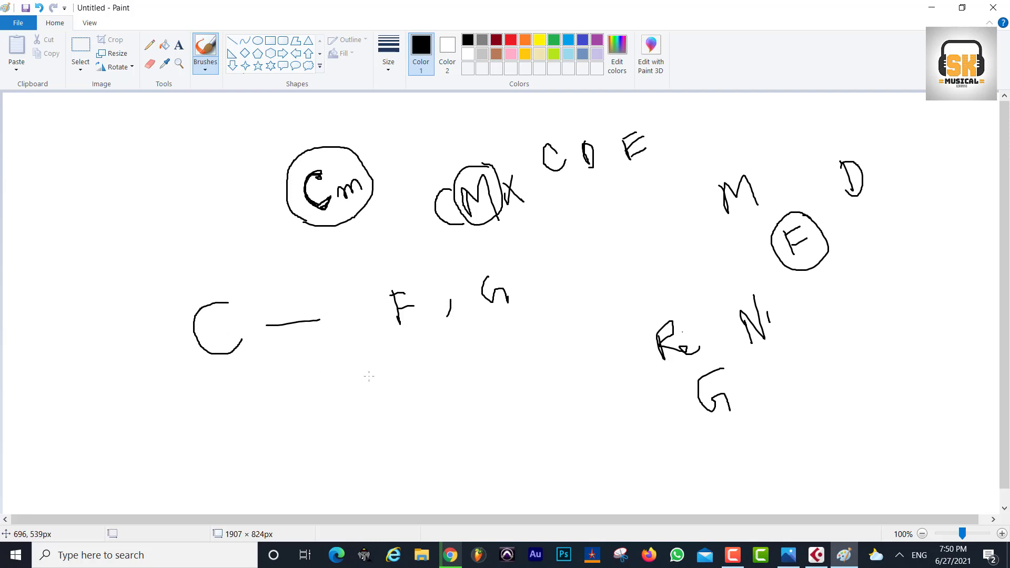
Underline "F, G" and add an underlined "AM" to the chord list
drag(395, 334, 531, 306)
click(981, 465)
mouse_move(543, 263)
mouse_down()
mouse_move(548, 290)
mouse_move(546, 262)
mouse_move(565, 284)
mouse_move(562, 271)
mouse_move(600, 274)
mouse_up()
drag(559, 300, 610, 282)
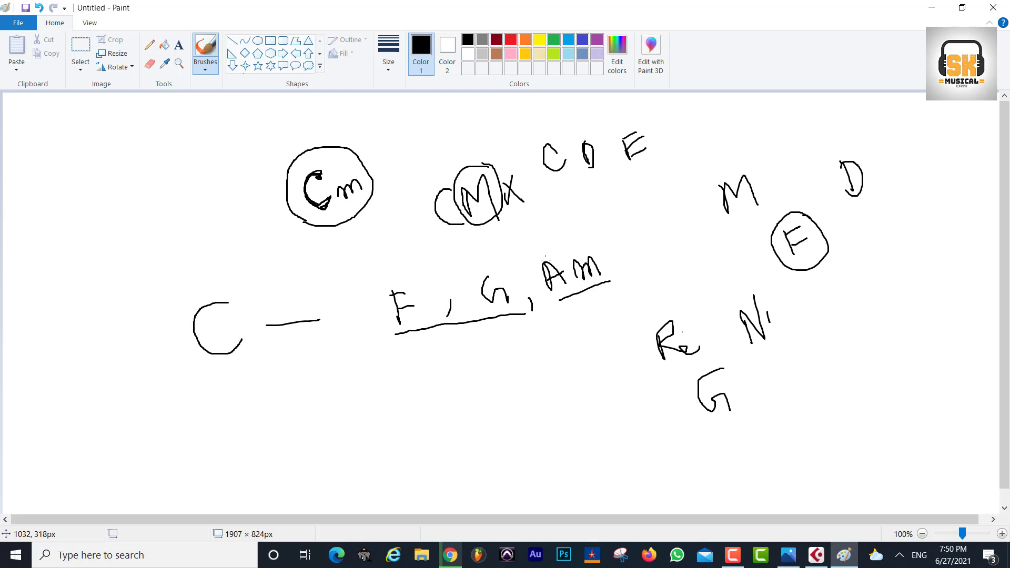
Clear the whole Paint canvas and switch back to Cubase
key(ctrl+a)
key(Delete)
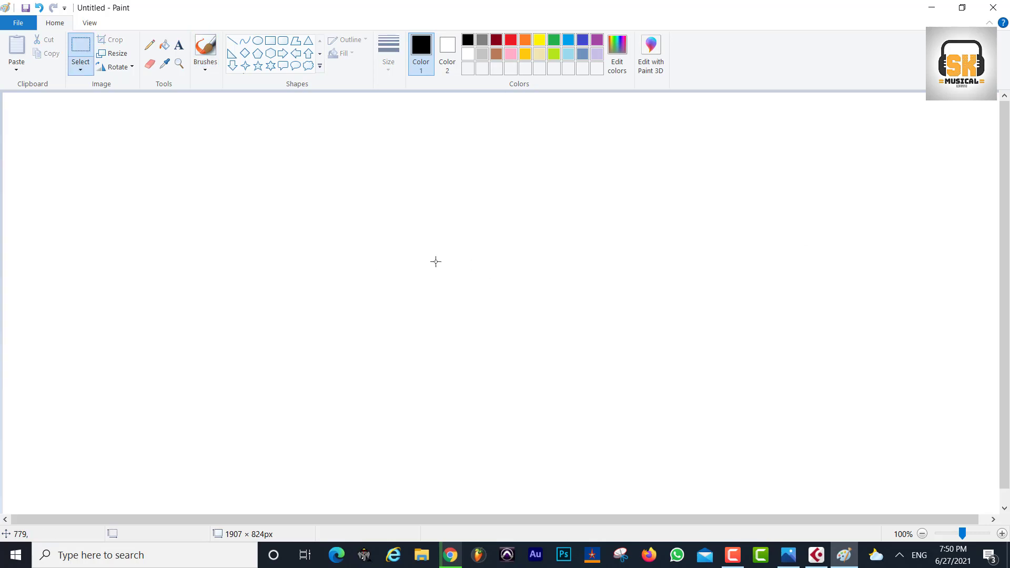
click(931, 7)
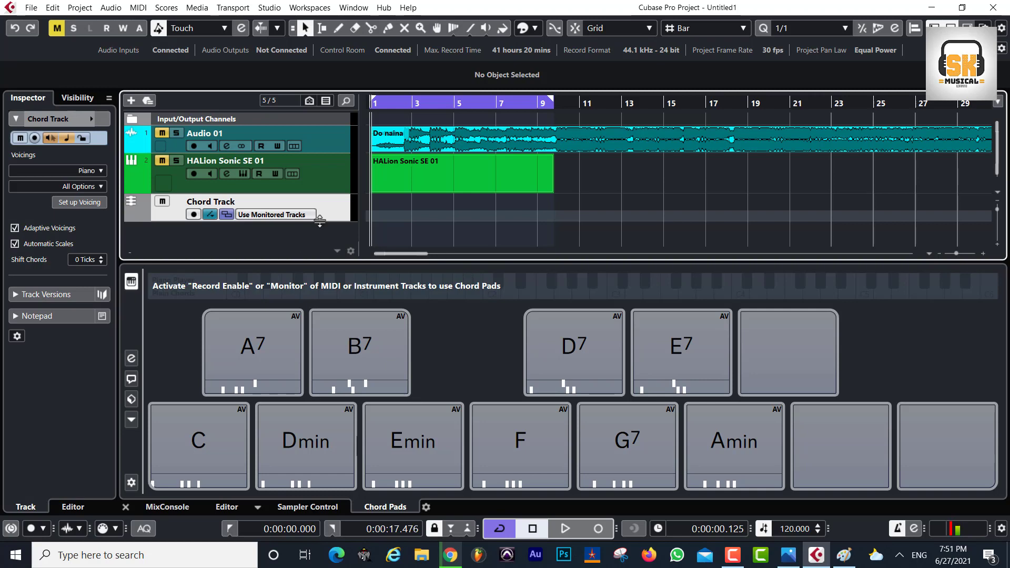
Make the chord track taller and draw five empty chord events at bars 1, 3, 5, 7 and 9
drag(319, 221, 319, 234)
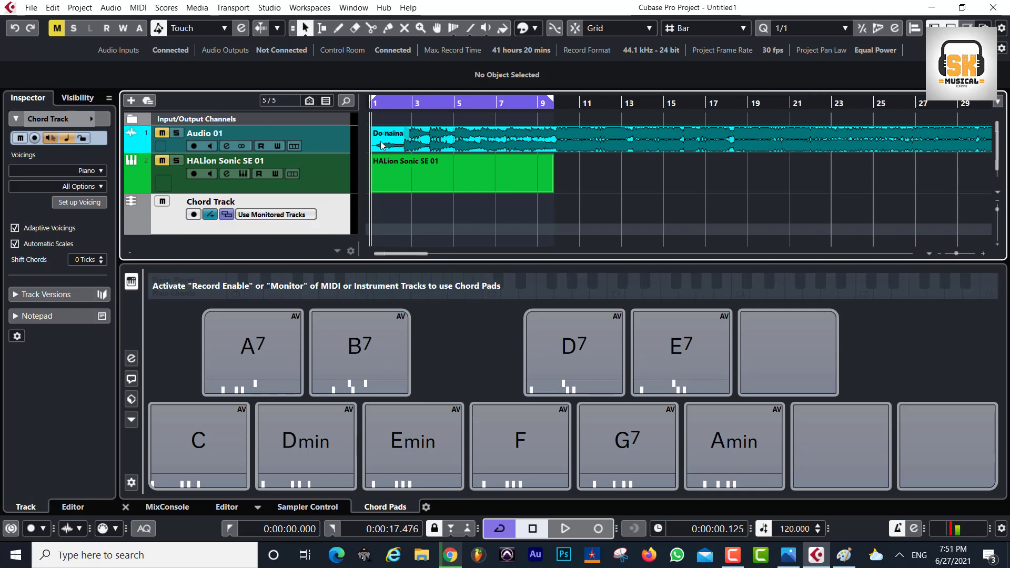
click(337, 28)
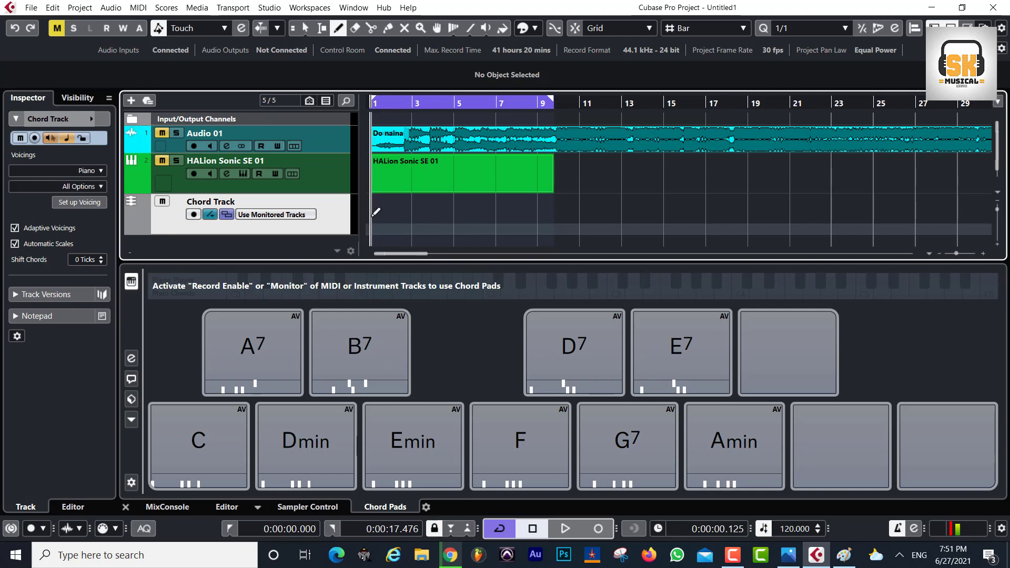
click(374, 214)
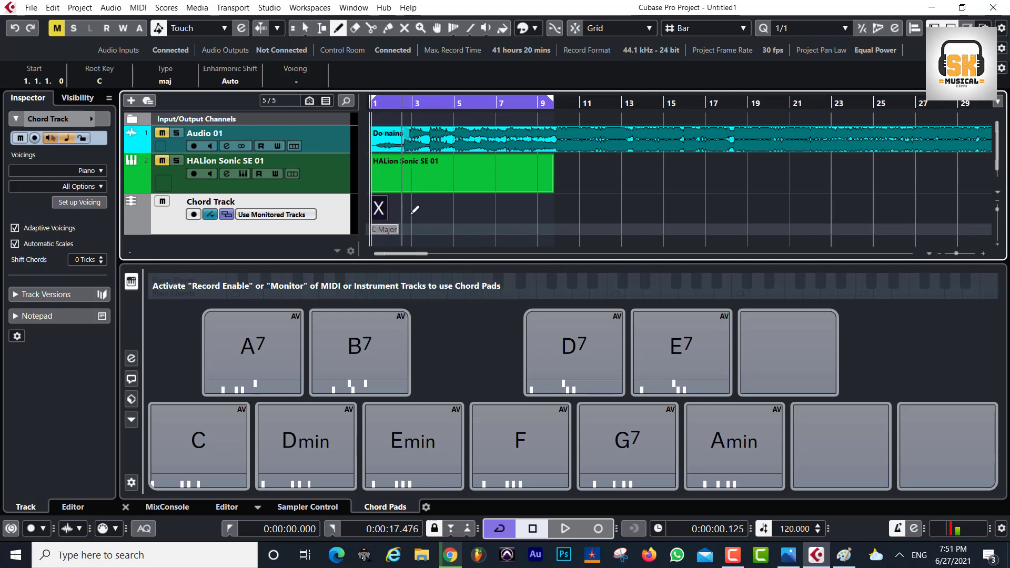
click(413, 211)
click(458, 212)
click(499, 210)
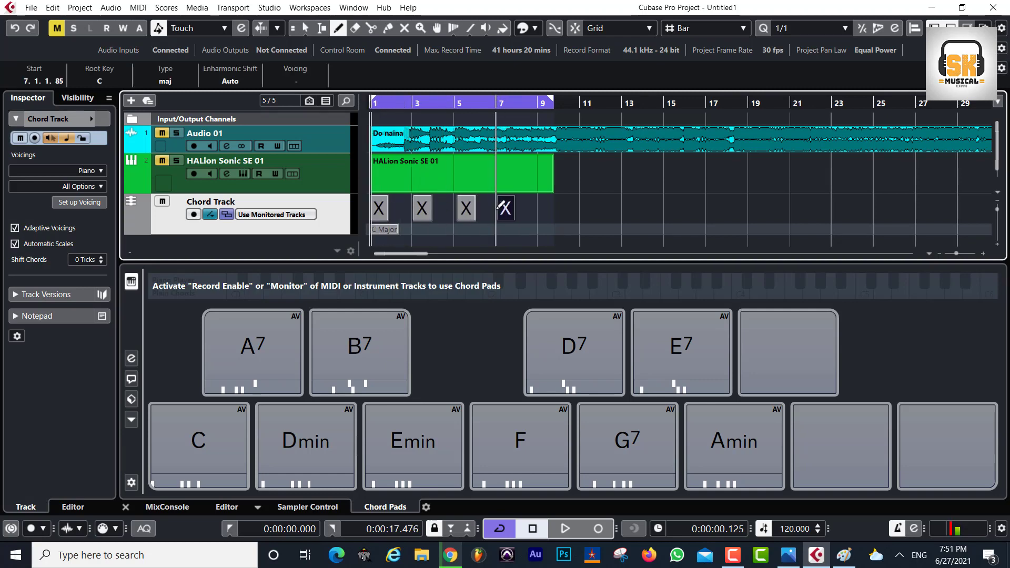
click(547, 209)
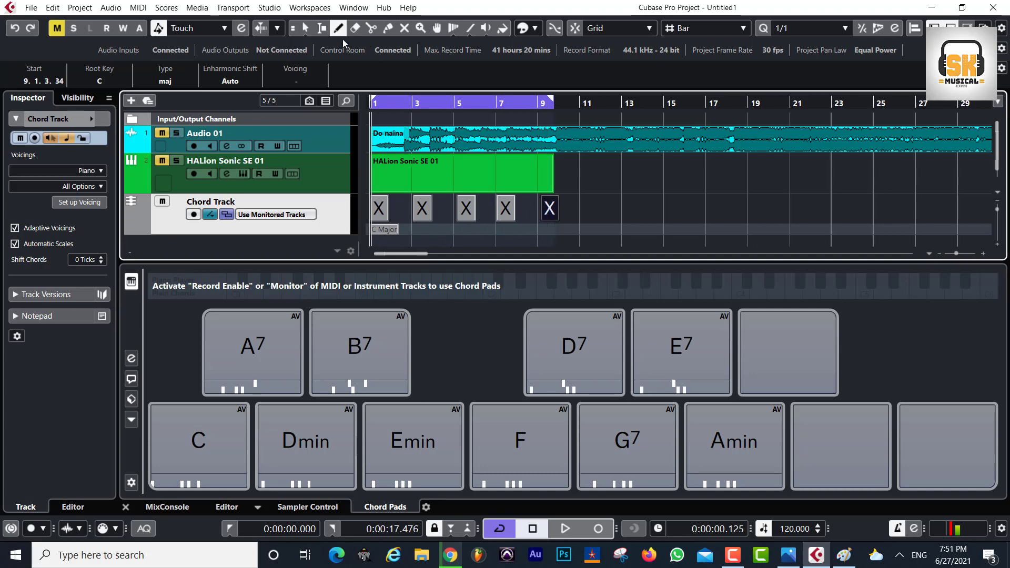
Set the chord event at bar 1 to C major
click(309, 29)
click(380, 215)
double_click(379, 210)
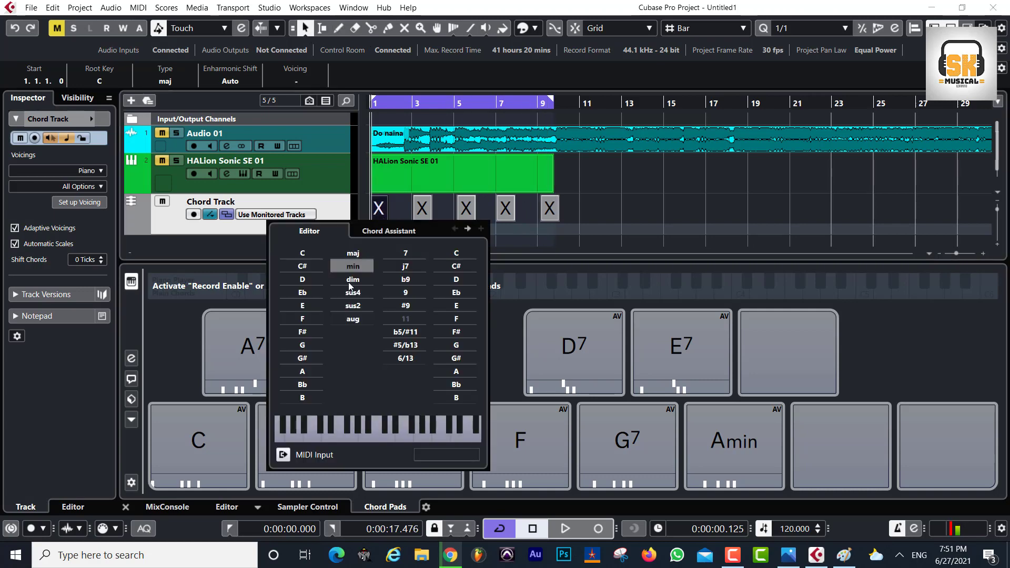
click(302, 253)
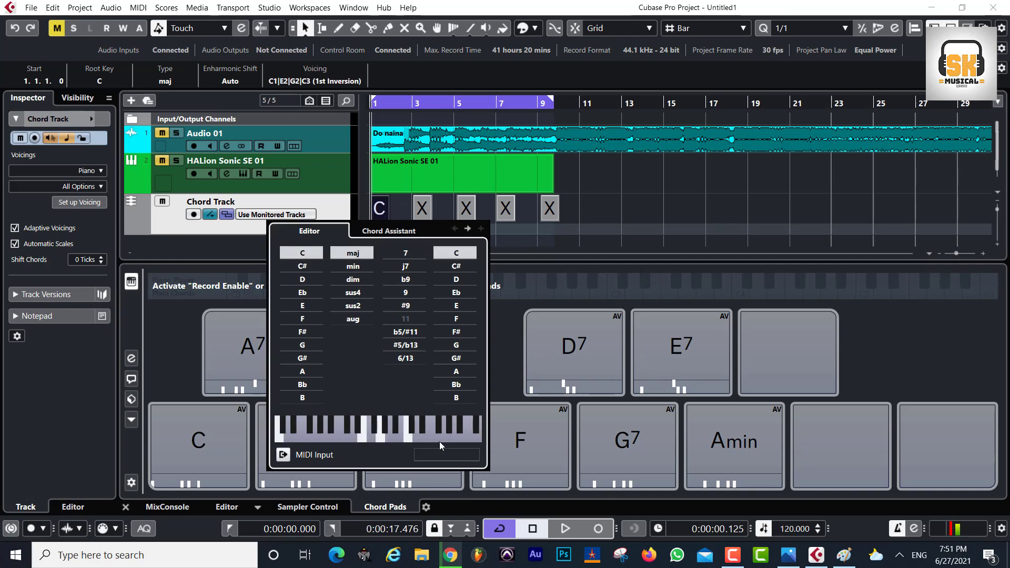
Set the chord event at bar 3 to G major
click(421, 211)
double_click(422, 210)
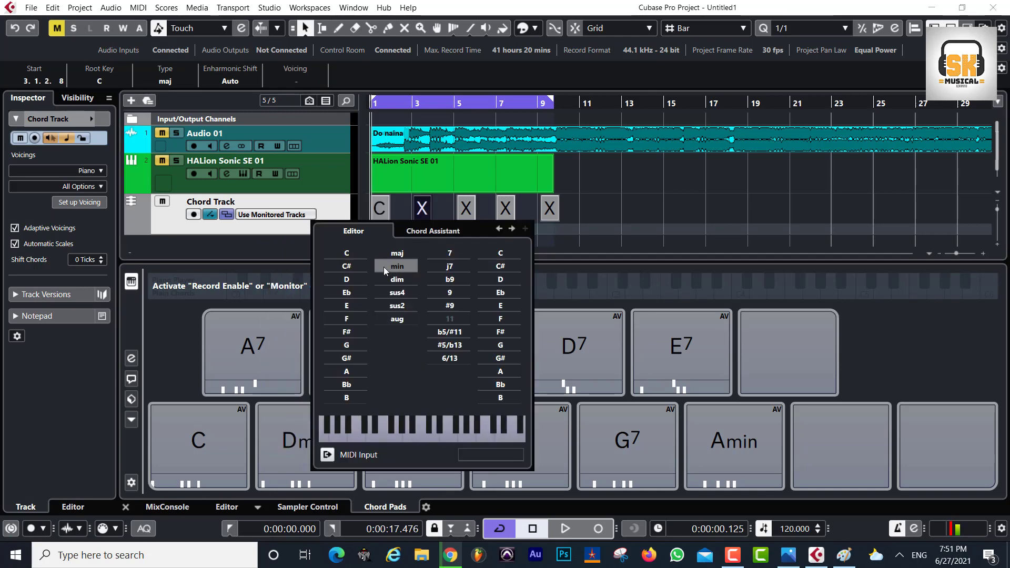
click(347, 345)
Set the chord event at bar 5 to F major
click(466, 210)
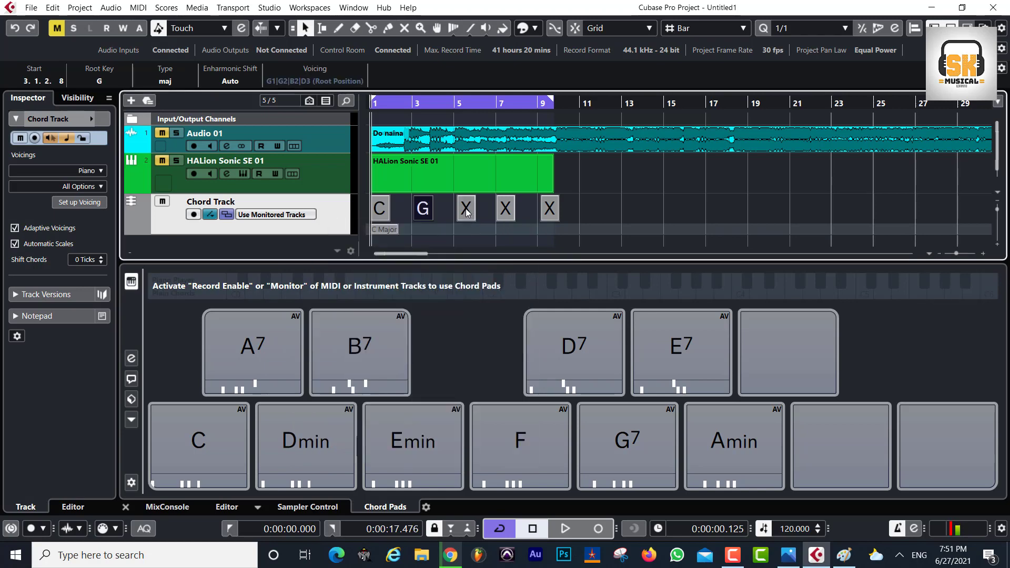
double_click(466, 210)
click(390, 319)
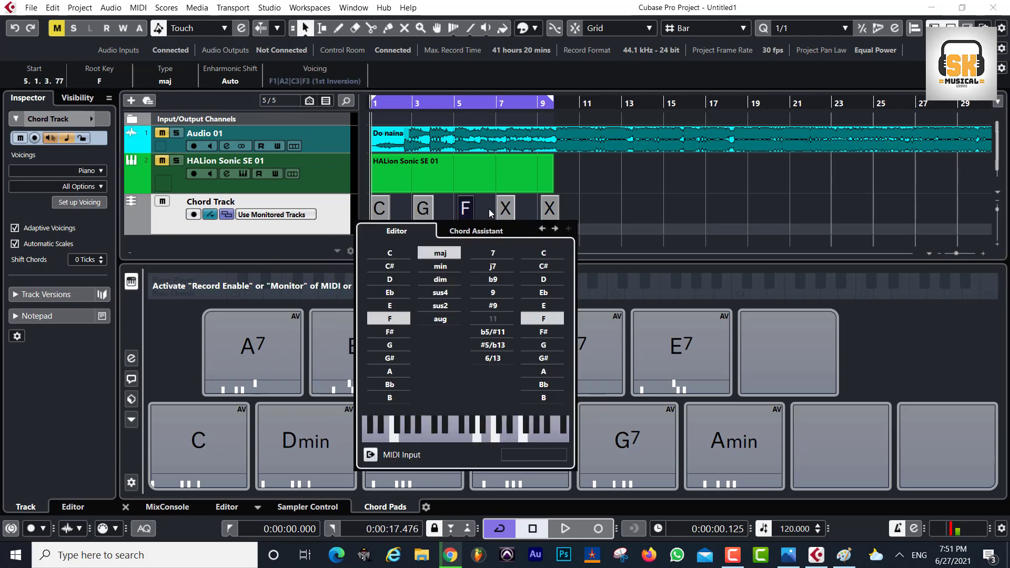
Set the chord event at bar 7 to A minor and the chord event at bar 9 to E major
double_click(506, 209)
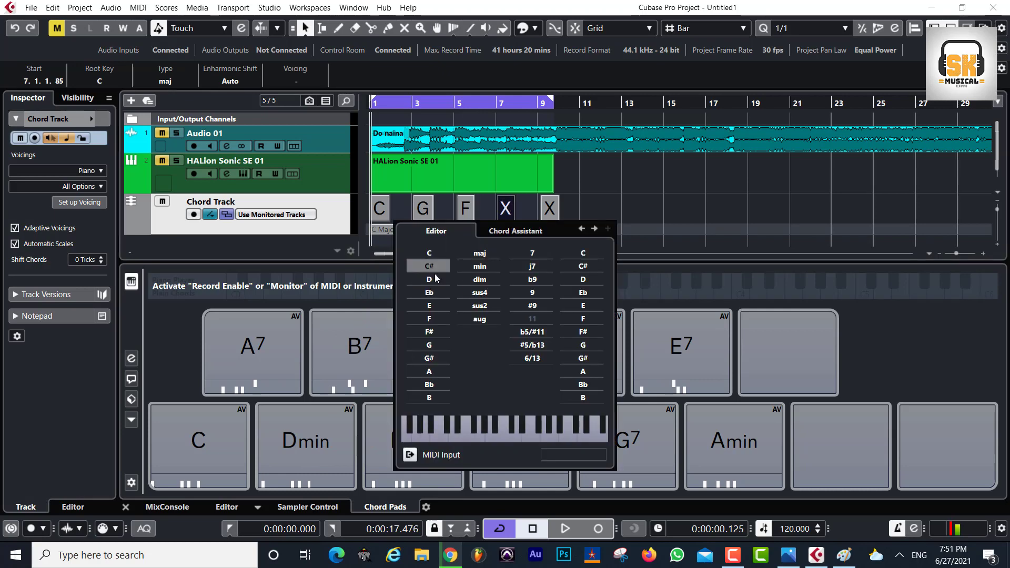
click(428, 372)
click(480, 266)
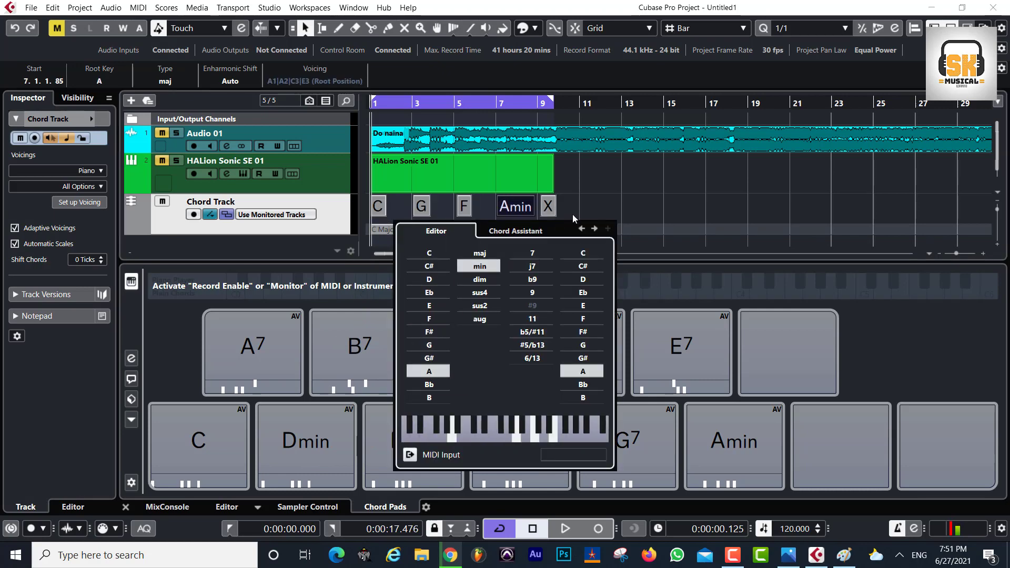
double_click(548, 206)
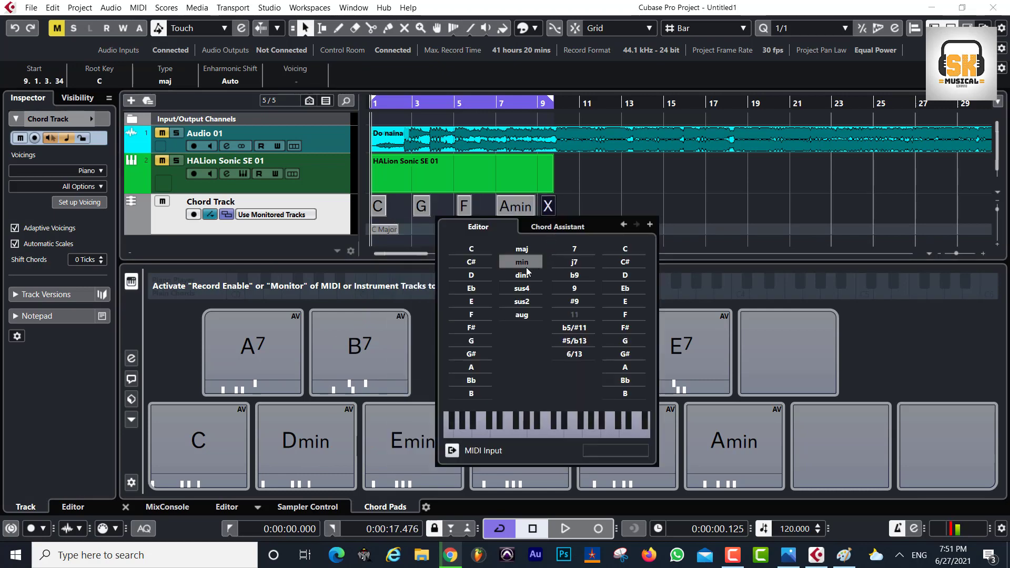
click(471, 301)
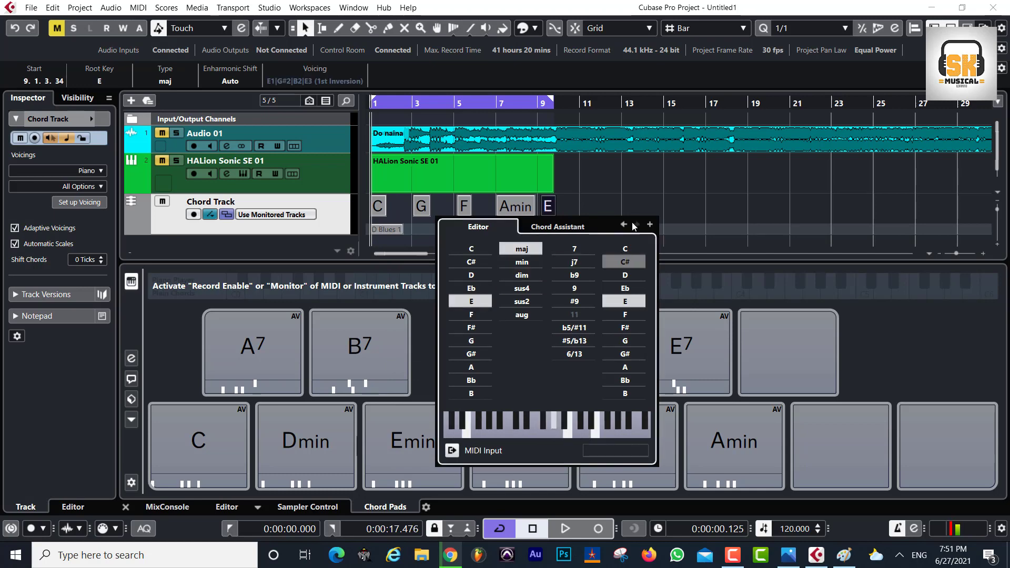
Nudge the A minor and F chord events slightly earlier on the chord track and select the C event at bar 1
click(513, 210)
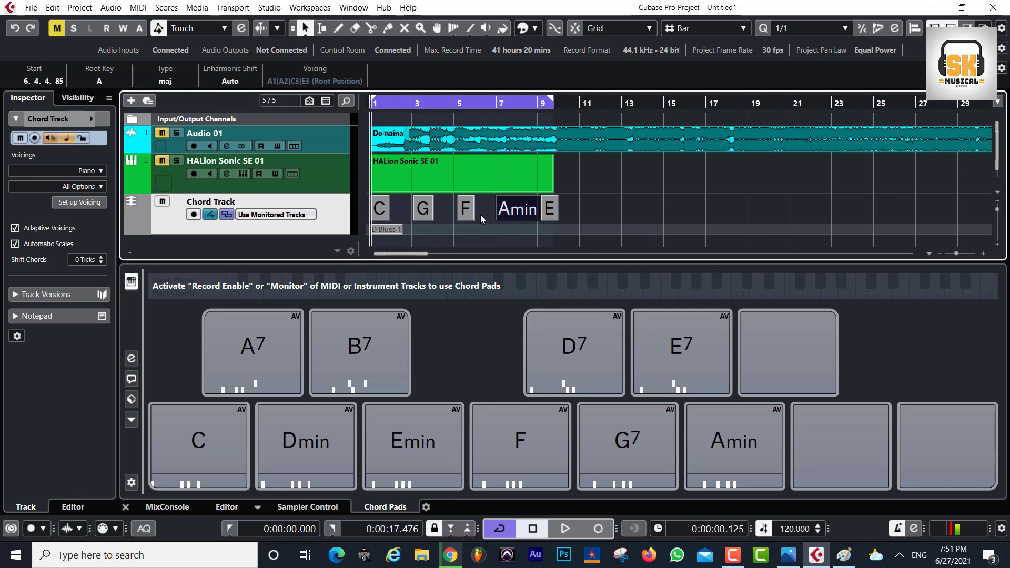
drag(464, 218, 462, 220)
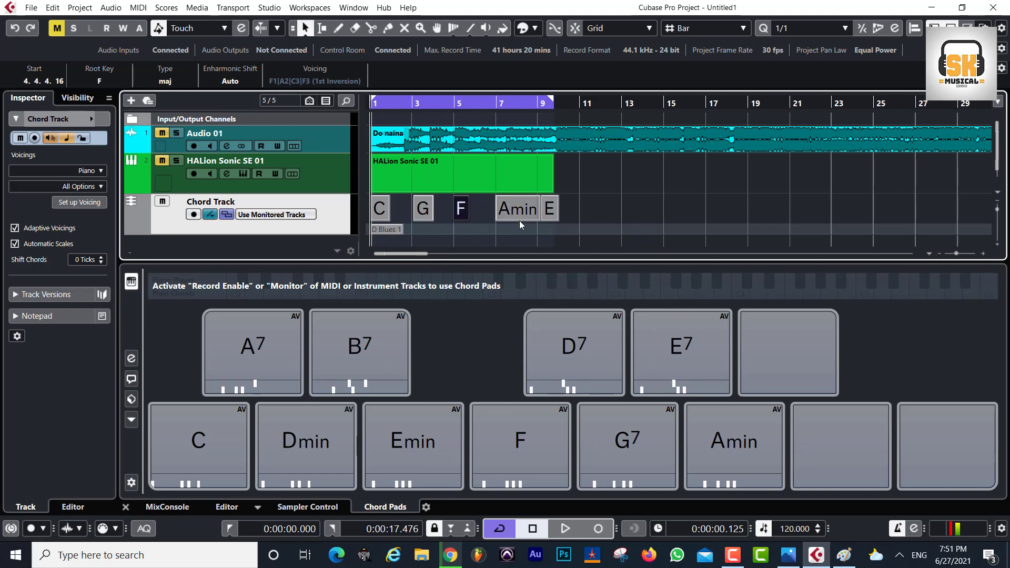
mouse_move(377, 212)
mouse_down()
mouse_move(377, 175)
mouse_move(383, 219)
mouse_up()
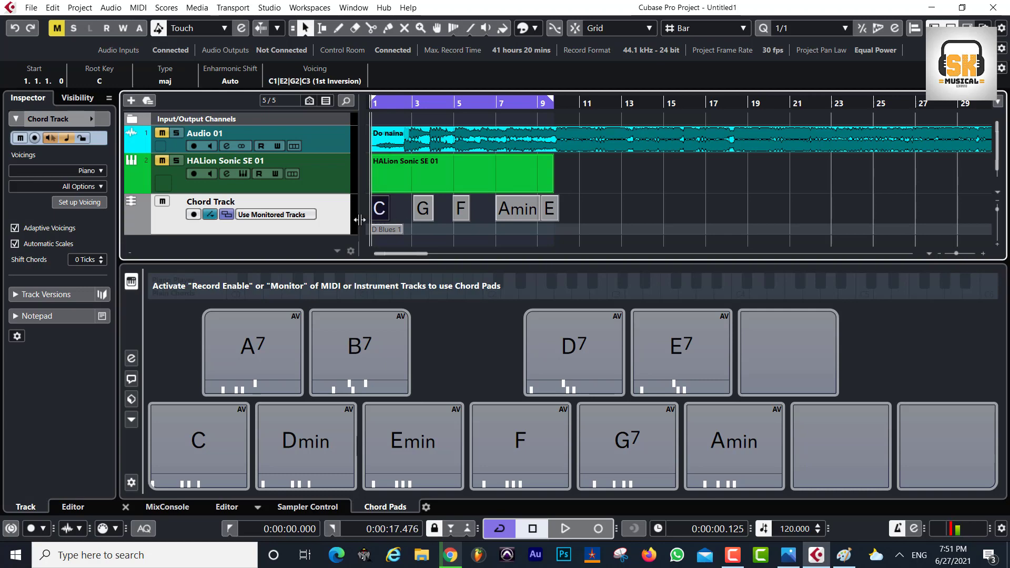
Assign the chord track's G event to the Dmin chord pad and its E event to the empty pad beside E7
mouse_move(203, 494)
drag(426, 211, 307, 453)
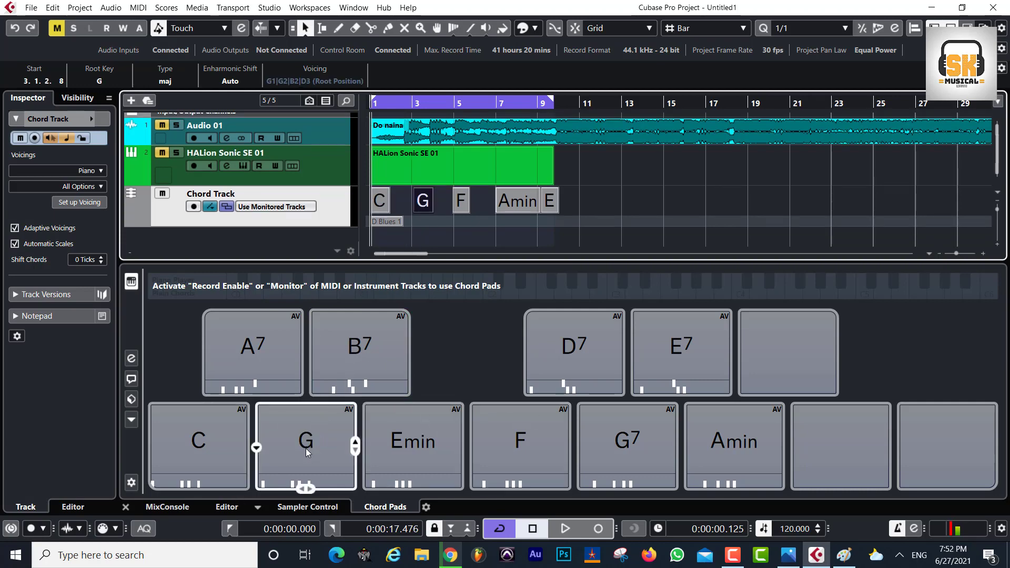
click(461, 205)
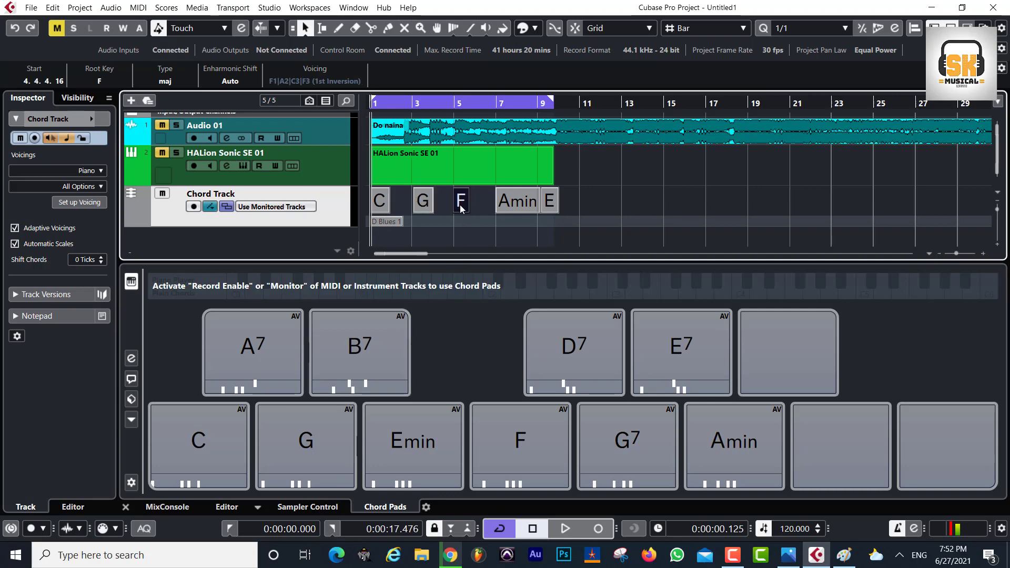
mouse_move(461, 205)
mouse_down()
mouse_move(463, 368)
mouse_move(486, 415)
mouse_move(461, 200)
mouse_up()
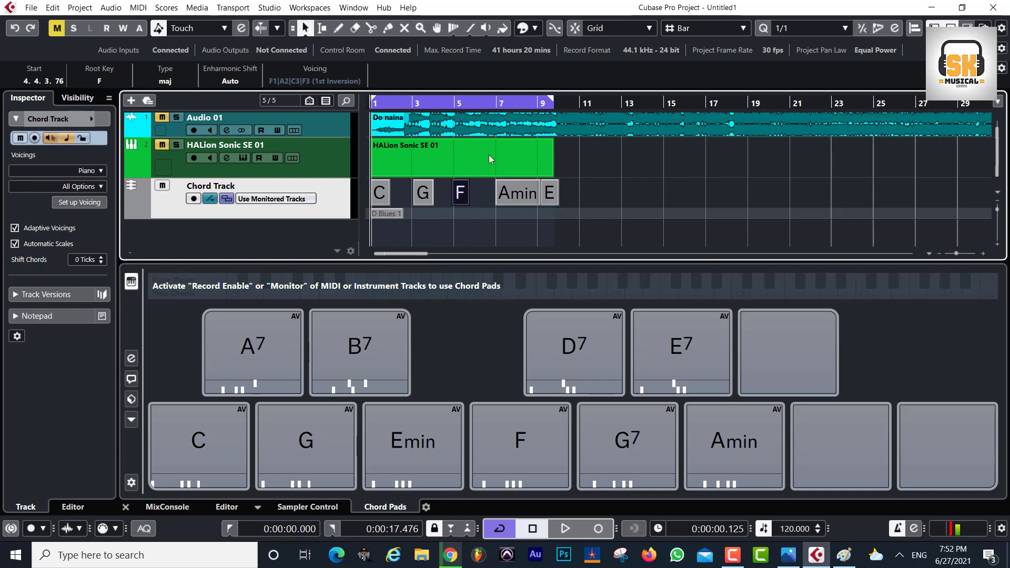
drag(550, 197, 788, 359)
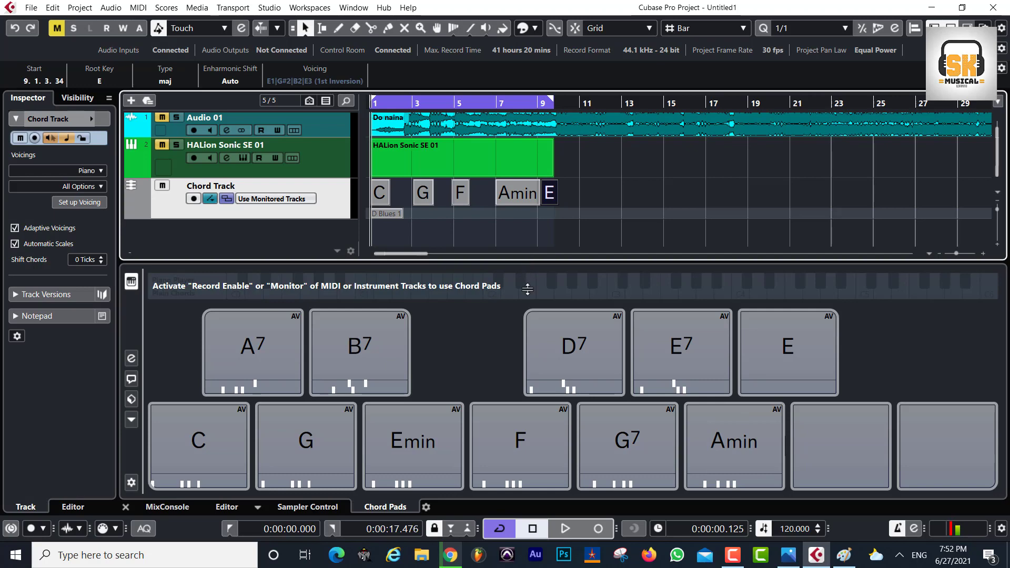
Replace the HALion Sonic SE 01 part with consecutive chord parts from the C, G, G and C pads, starting at bar 1
click(481, 153)
key(Delete)
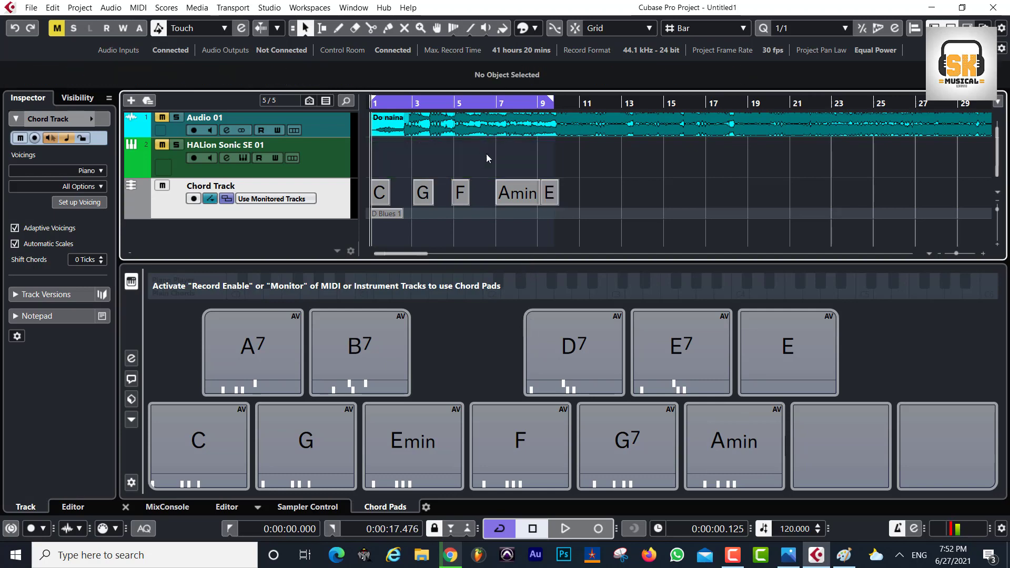
drag(194, 452, 374, 170)
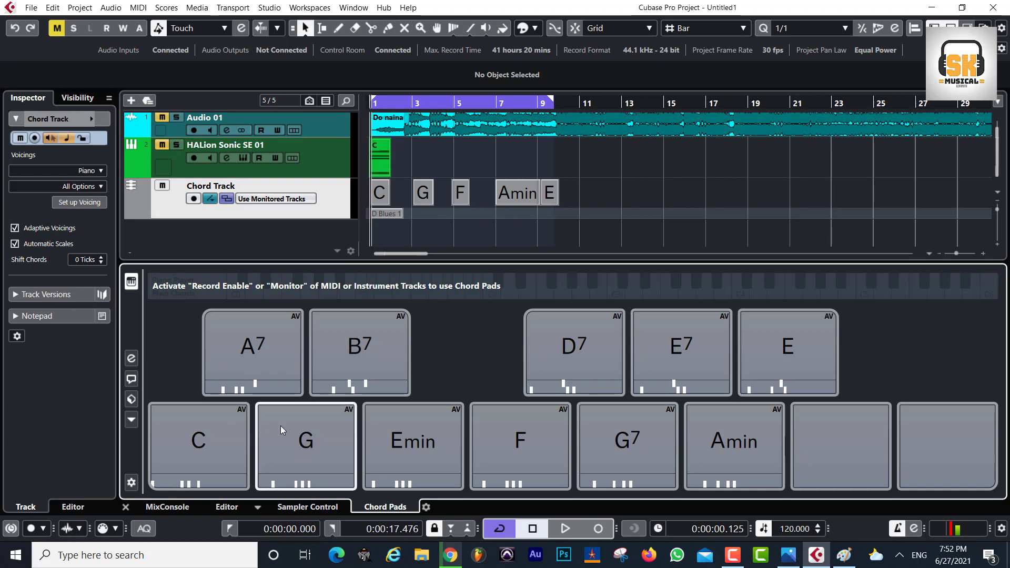
drag(305, 455, 391, 166)
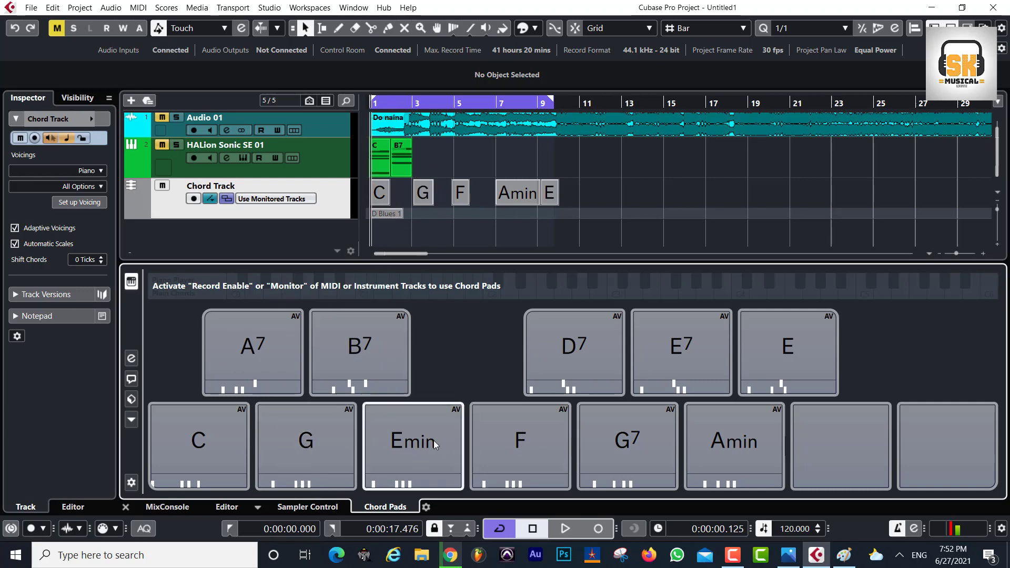
drag(315, 453, 415, 172)
drag(232, 442, 439, 166)
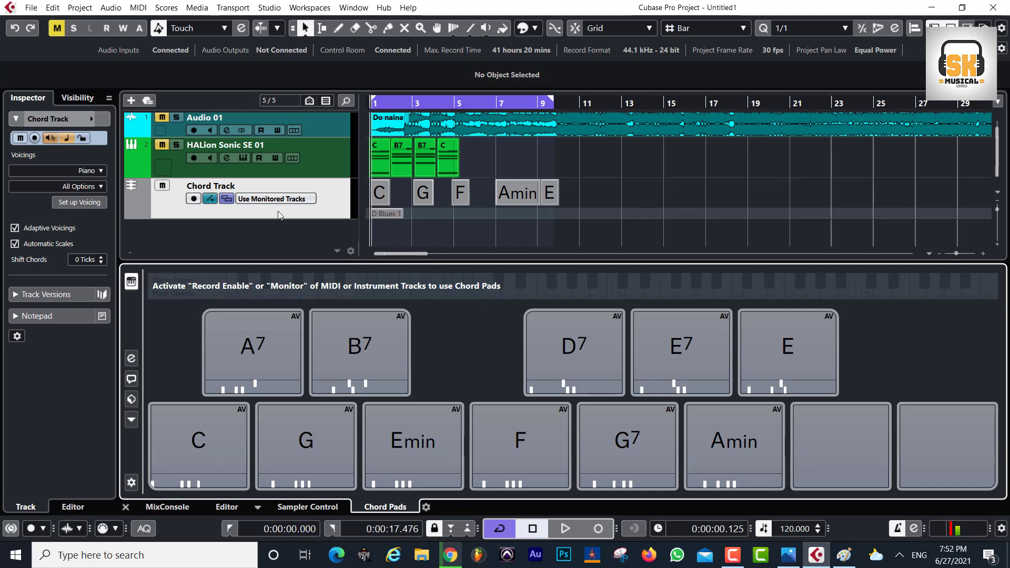
Open the C chord part at bar 1 in the Key Editor, inspect its notes and show the editor in its own window
click(131, 282)
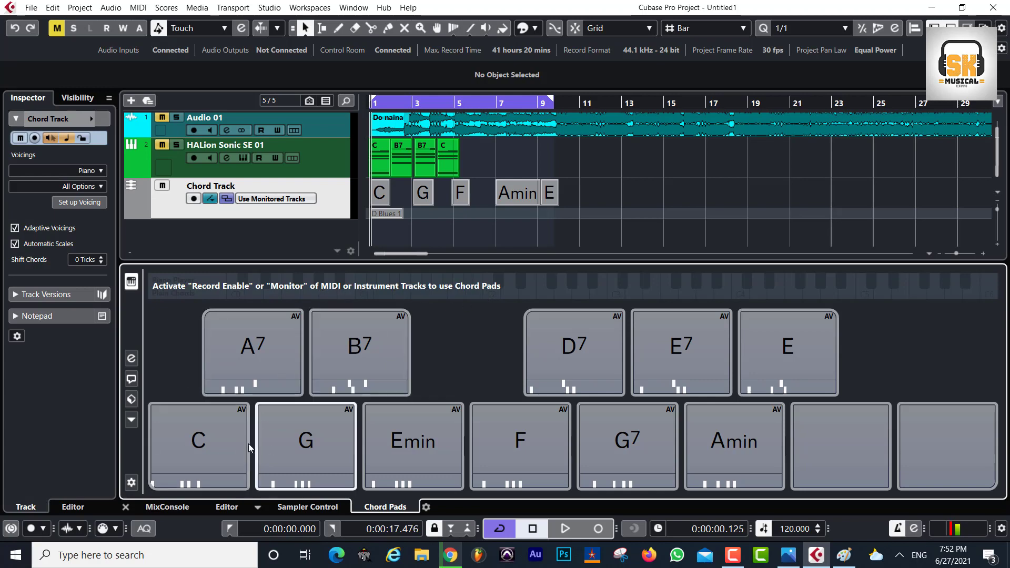
mouse_move(281, 420)
double_click(375, 161)
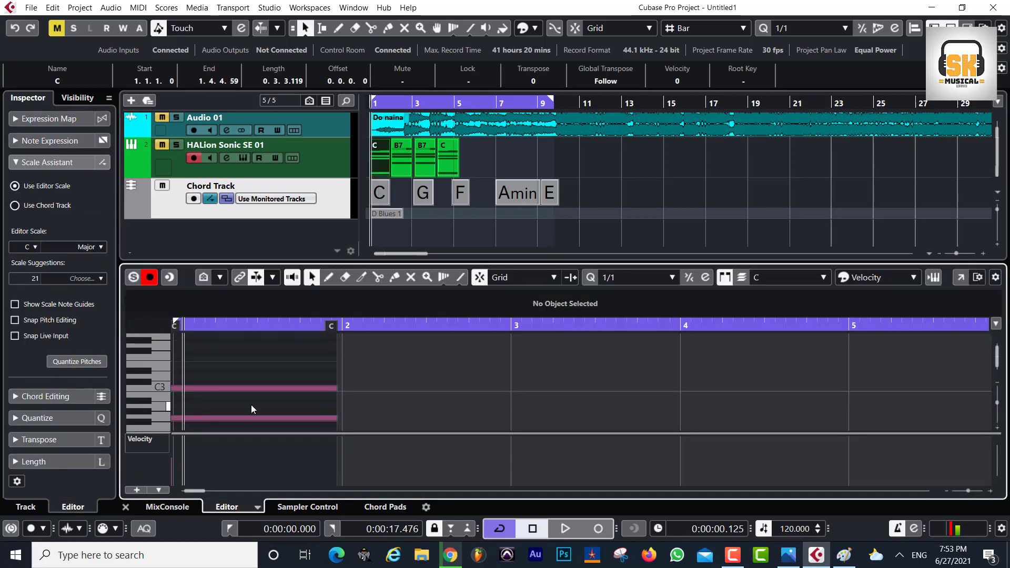
scroll(251, 405, down, 2)
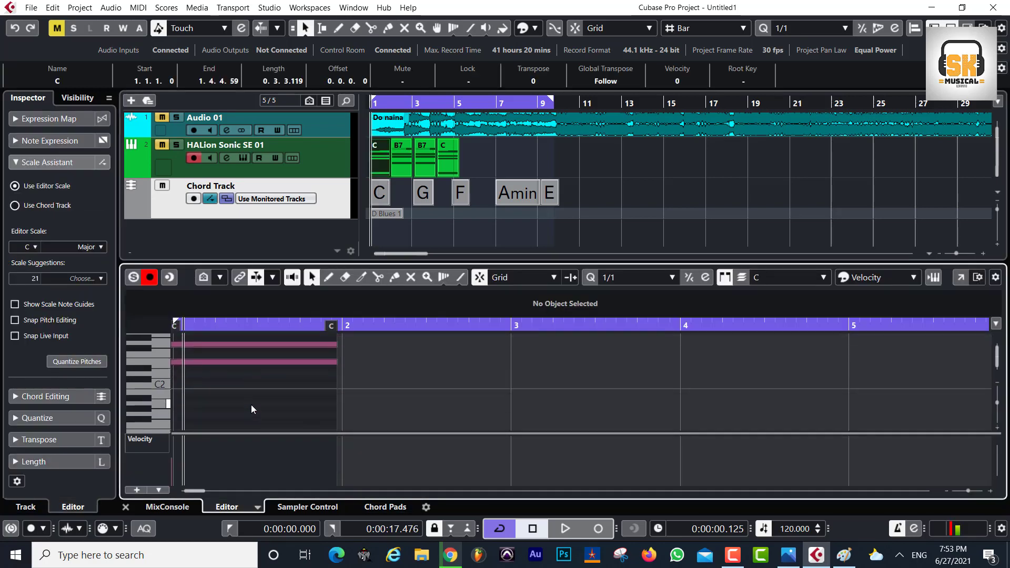
scroll(251, 405, up, 3)
scroll(206, 426, up, 4)
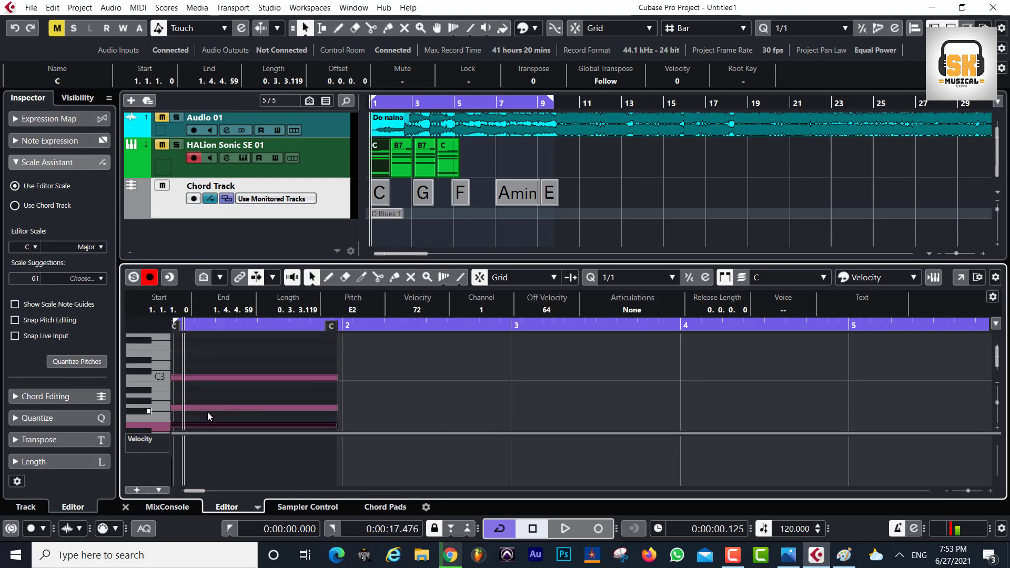
scroll(217, 381, down, 4)
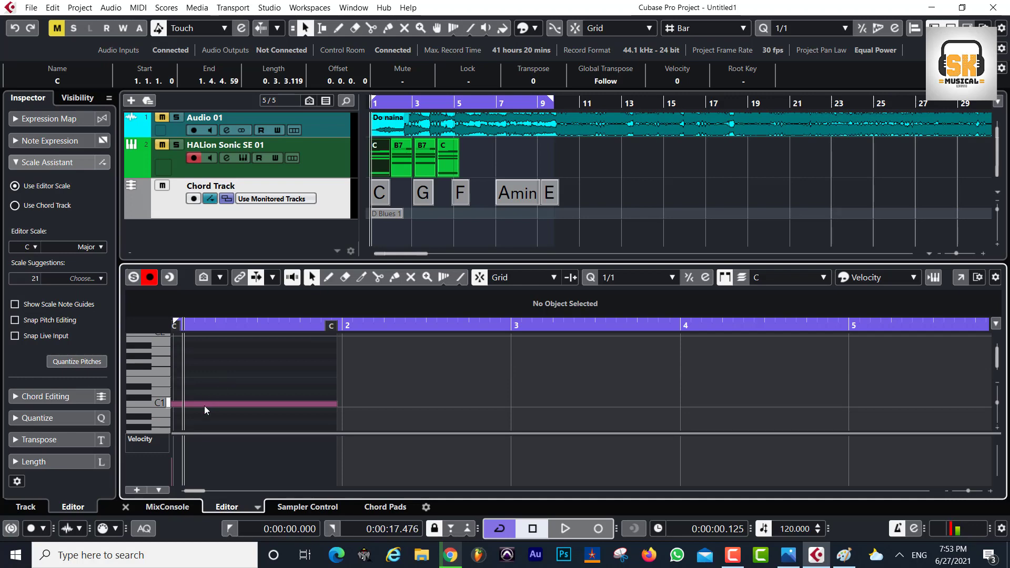
click(204, 404)
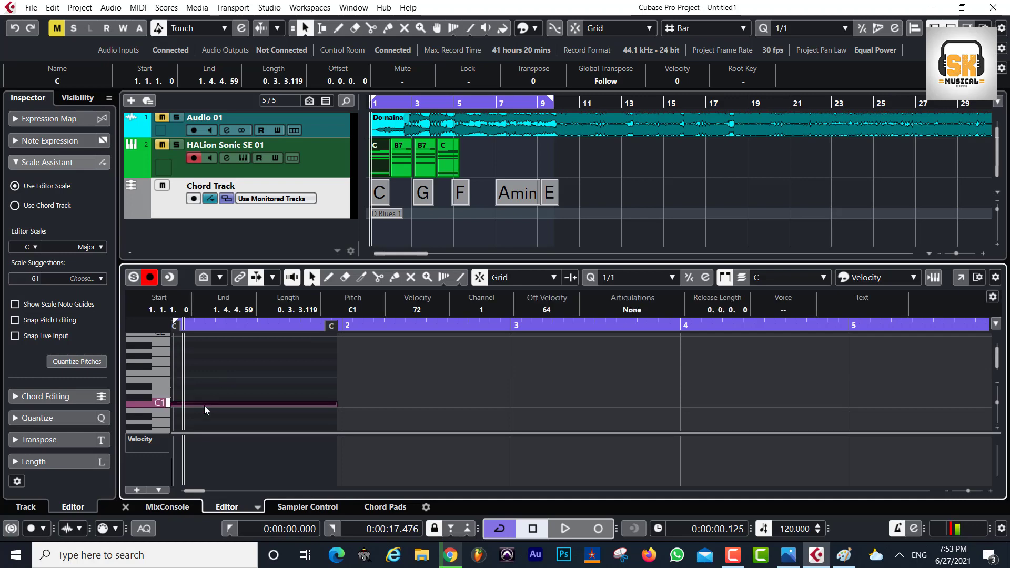
scroll(247, 401, up, 2)
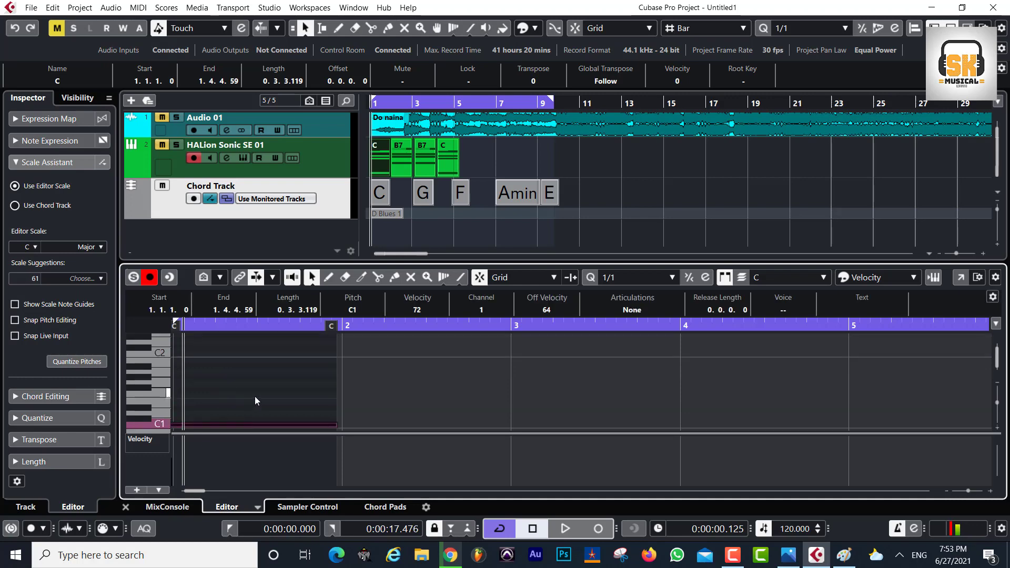
click(961, 277)
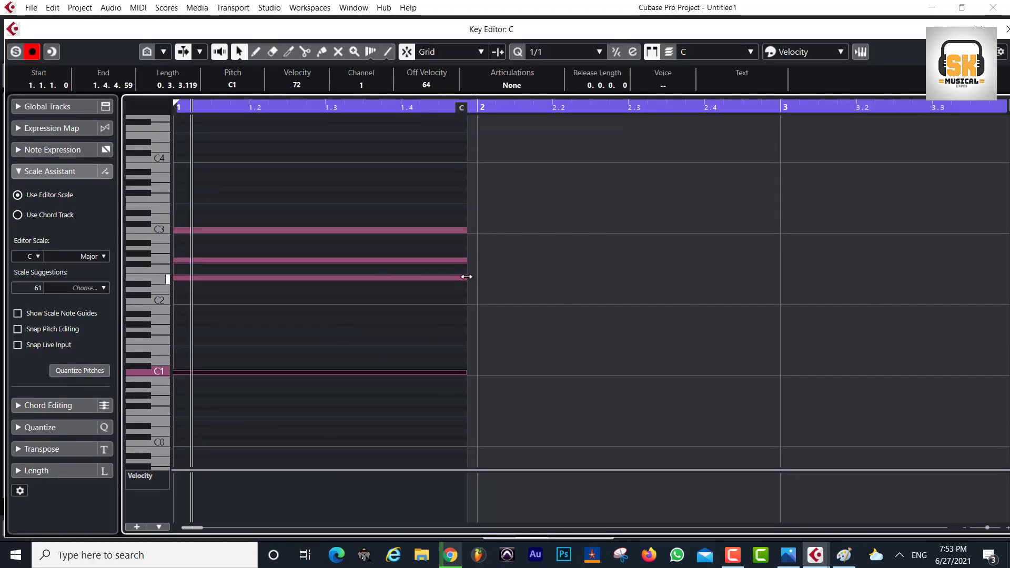
drag(228, 276, 260, 279)
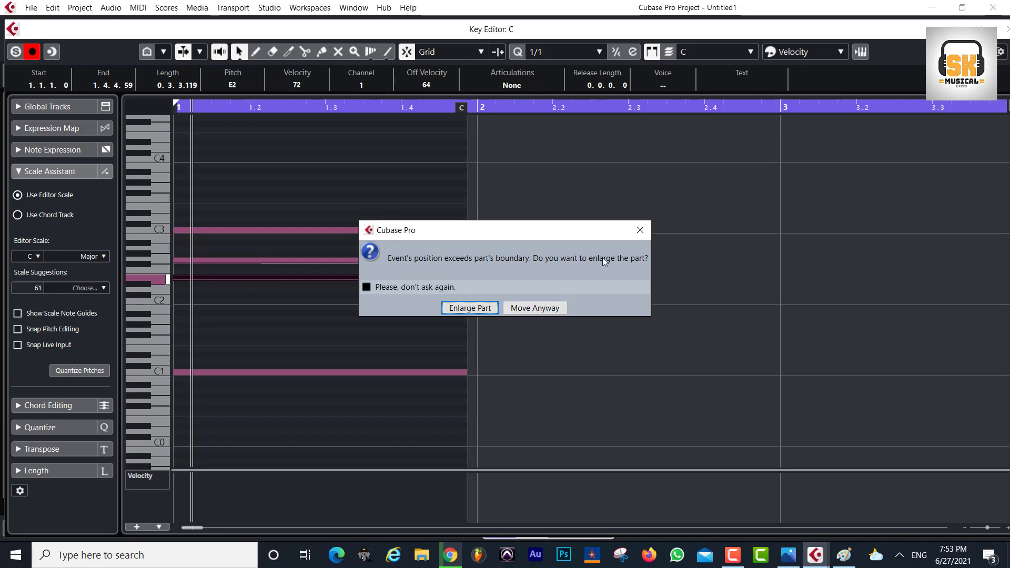
click(639, 231)
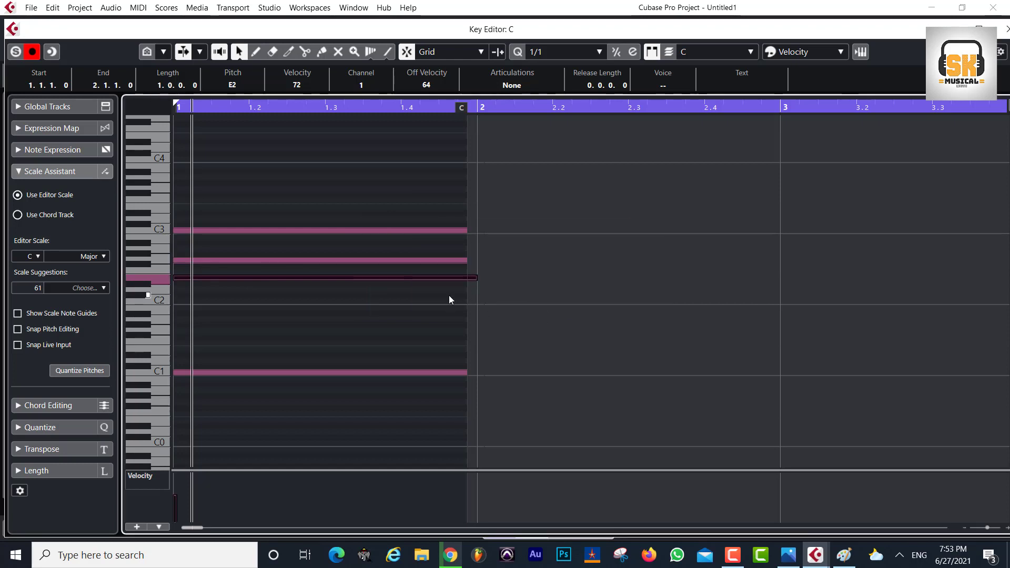
key(ctrl+z)
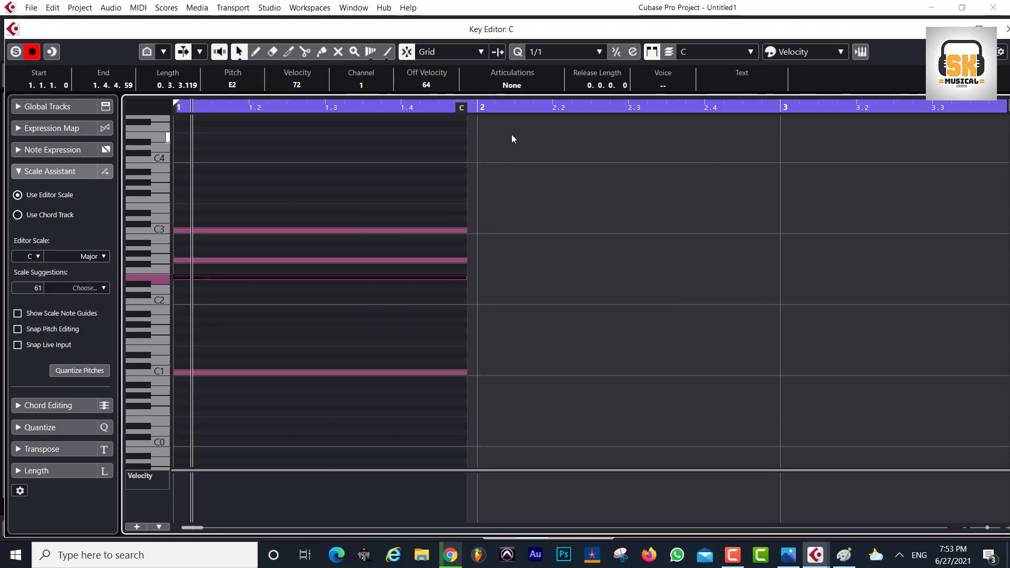
Set the quantize value to 1/16, move the E2 note's start to 1.1.3.0 and shorten it to a length of 0.1.0.60
click(561, 55)
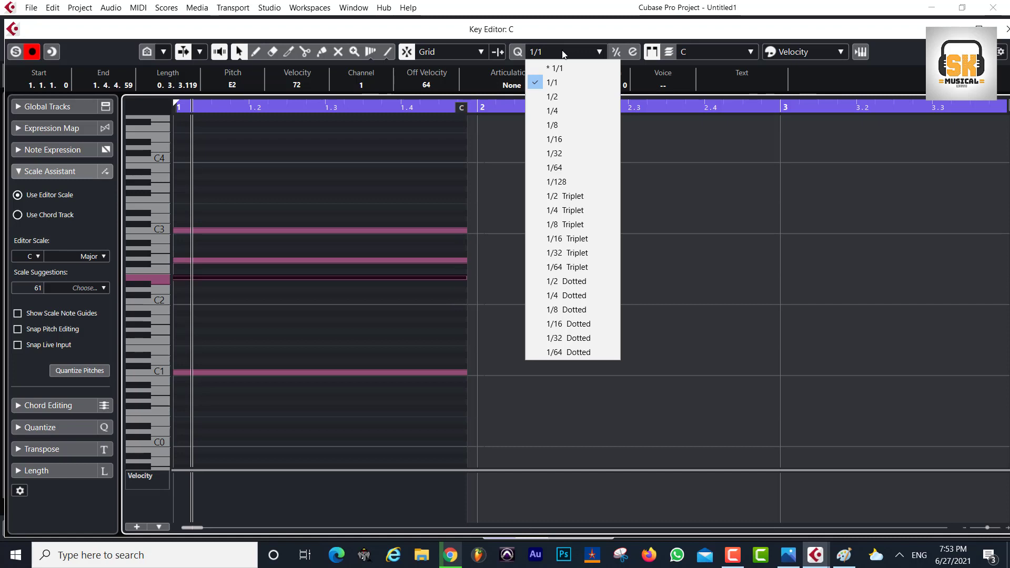
click(552, 138)
drag(463, 277, 254, 270)
drag(194, 262, 320, 254)
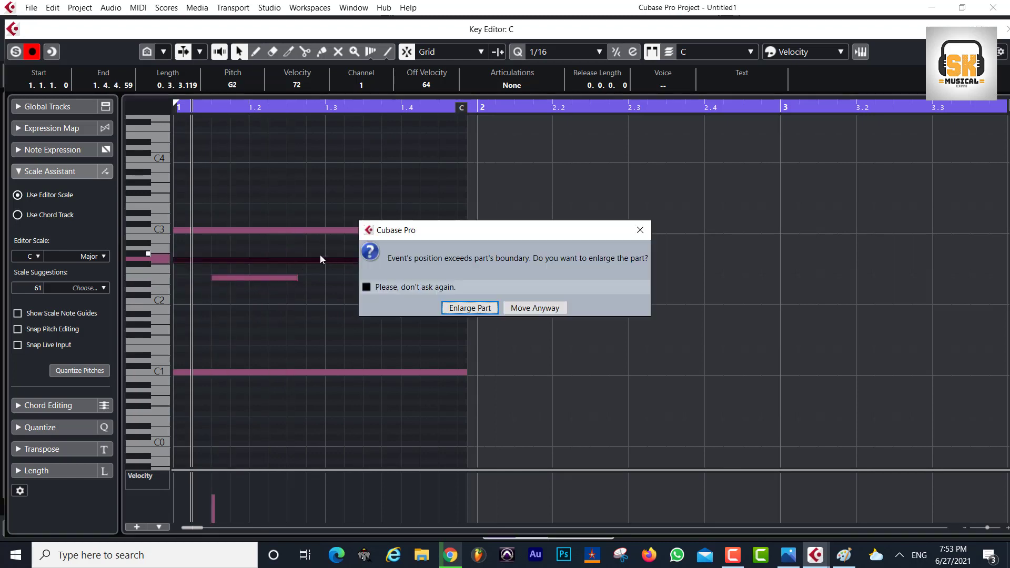
click(641, 233)
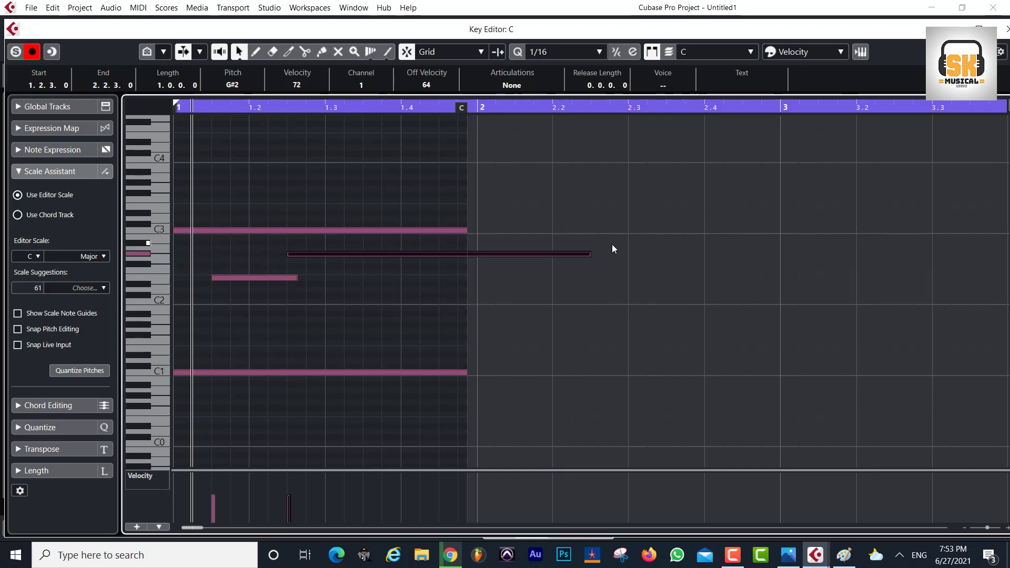
key(ctrl+z)
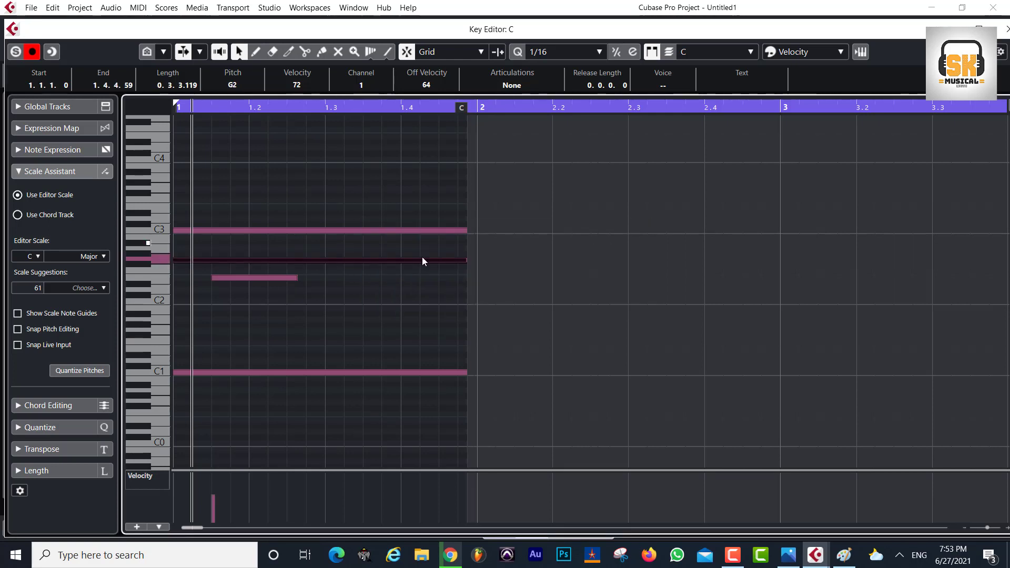
Move the G2 note's start to 1.2.1.0 without enlarging the part and shorten it to a length of 0.1.1.0
drag(257, 262, 346, 265)
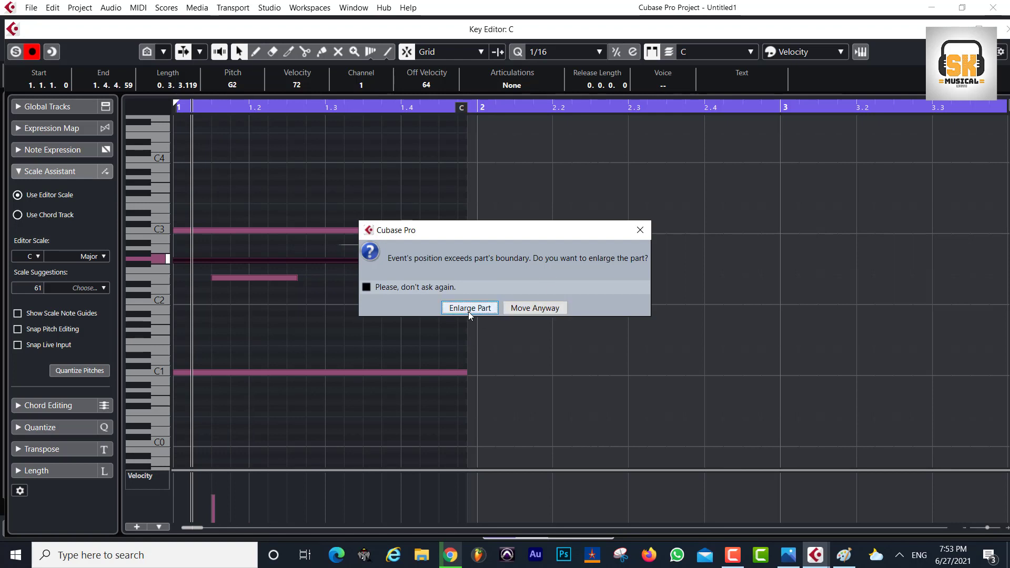
click(542, 310)
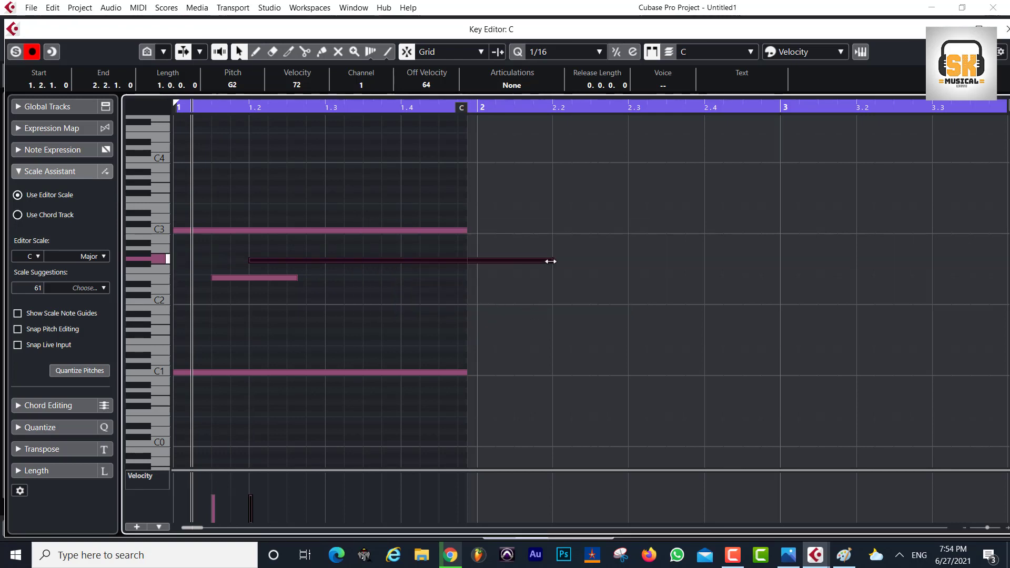
drag(550, 261, 336, 264)
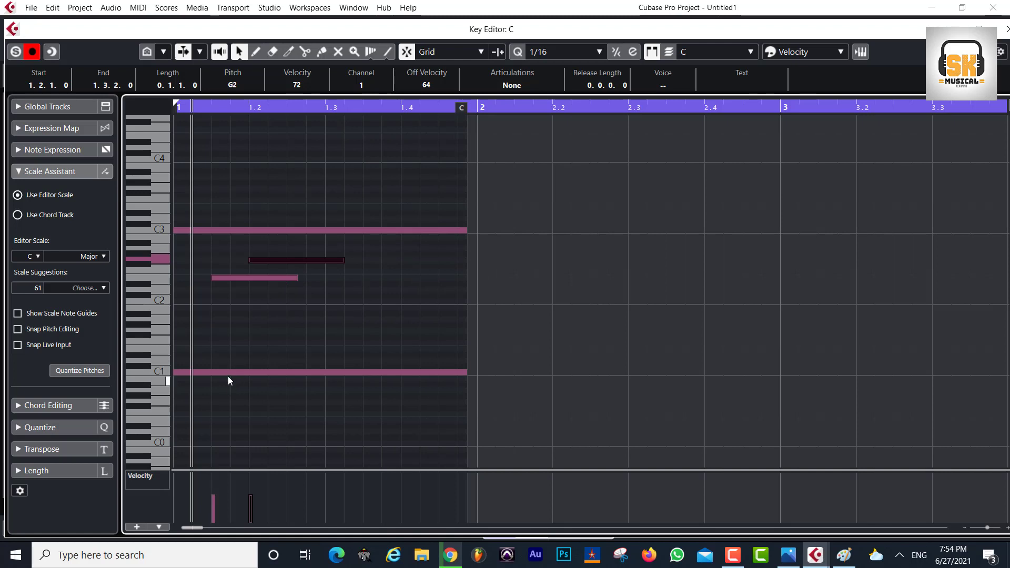
click(234, 278)
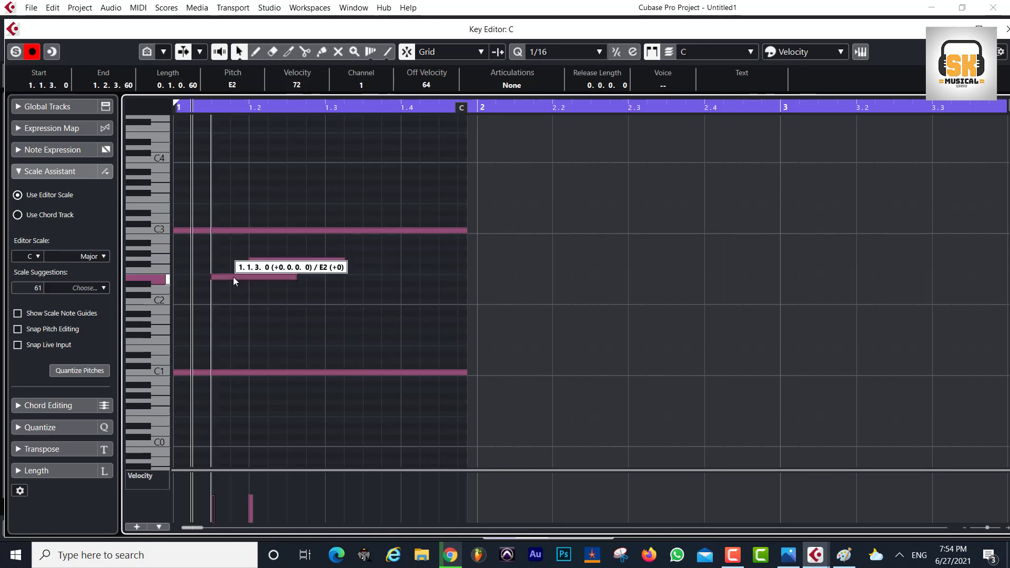
click(255, 262)
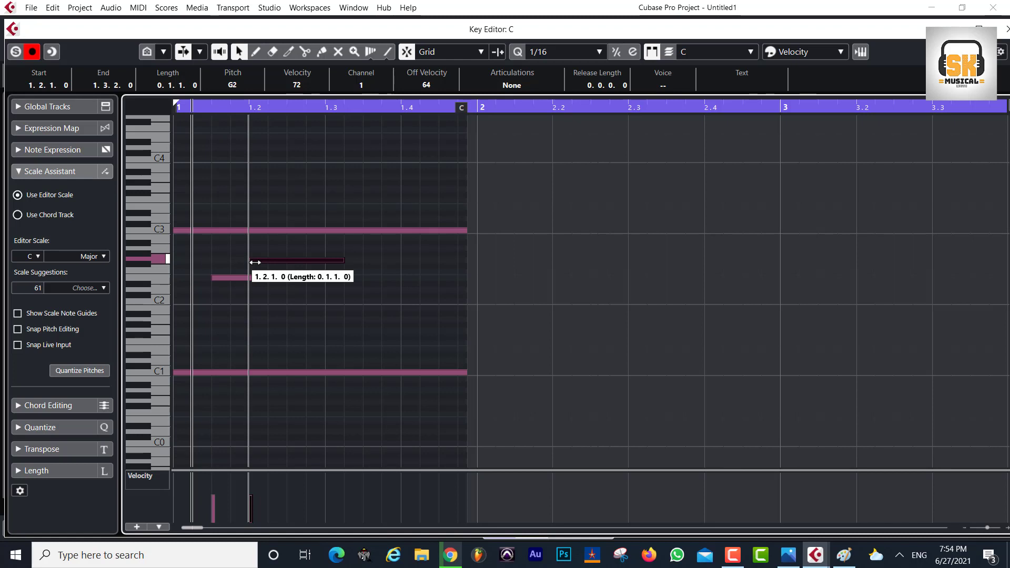
Try to move the C3 note's start to 1.3.1.0 with the part enlarged, and undo the move
click(269, 228)
drag(269, 228, 426, 230)
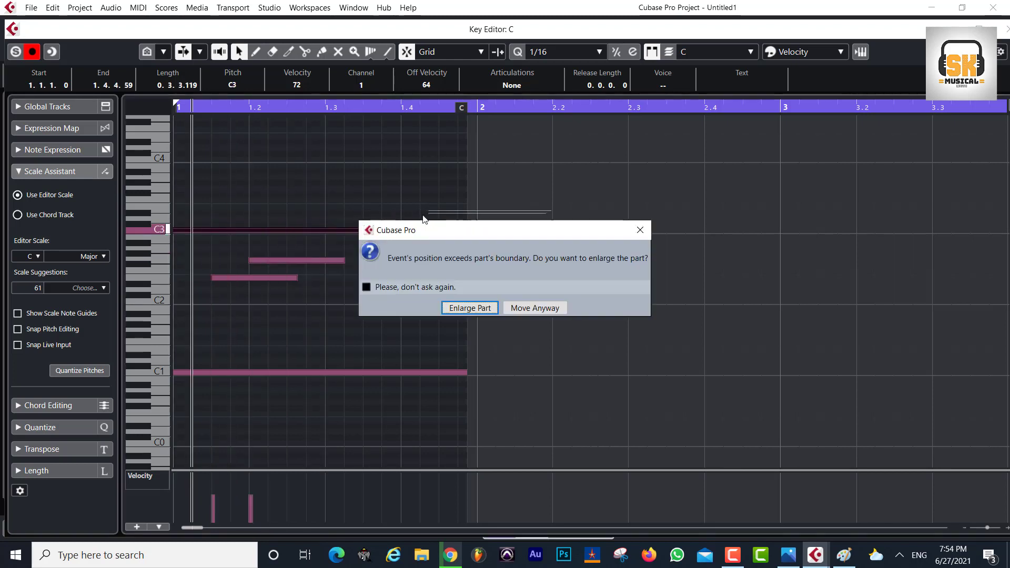
click(459, 309)
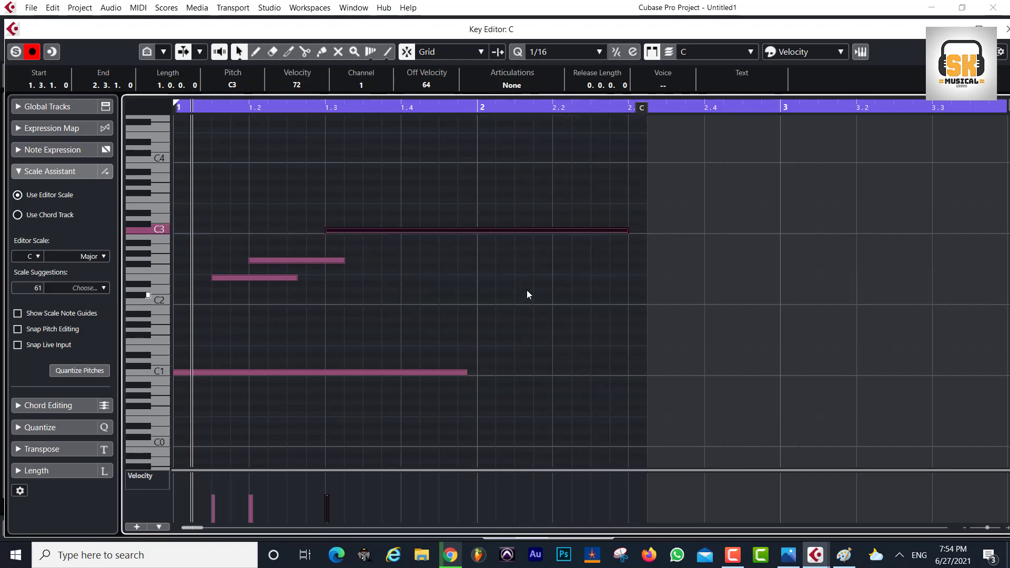
key(ctrl+z)
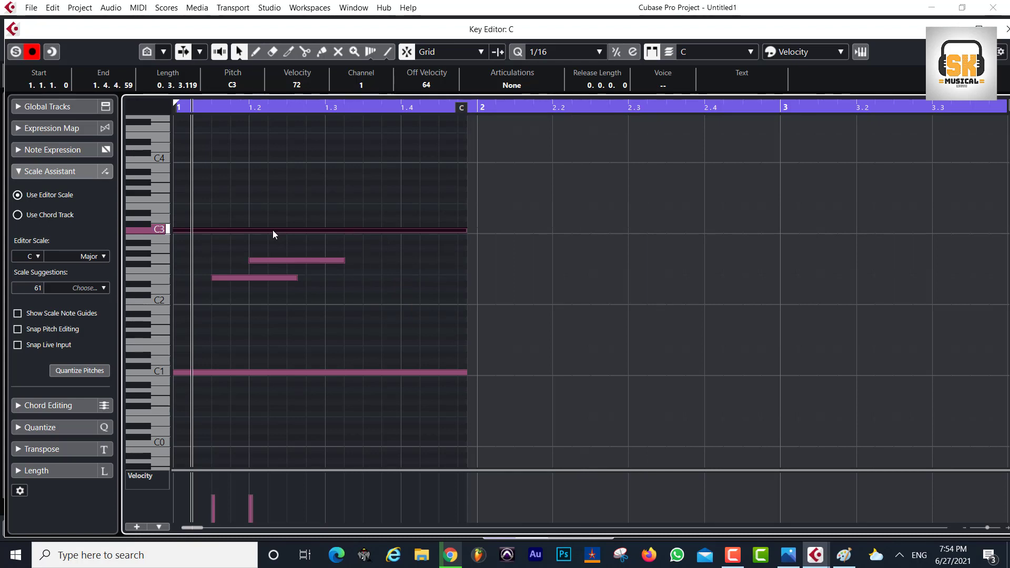
Move the C3 note to 1.2.3.0 without enlarging the part and shorten the C3, G2 and E2 notes to a length of 0.0.2.0
drag(272, 231, 395, 237)
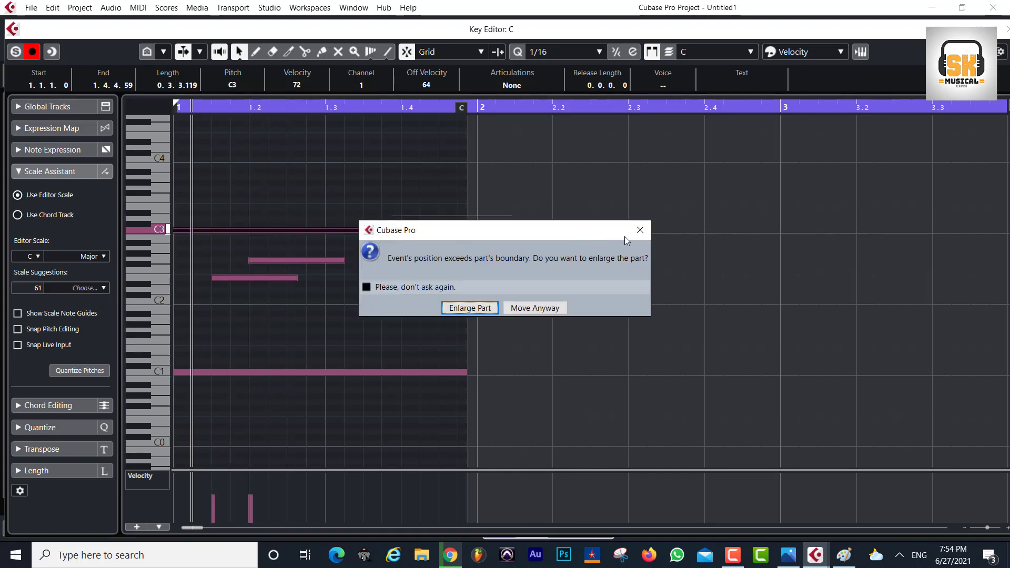
click(535, 309)
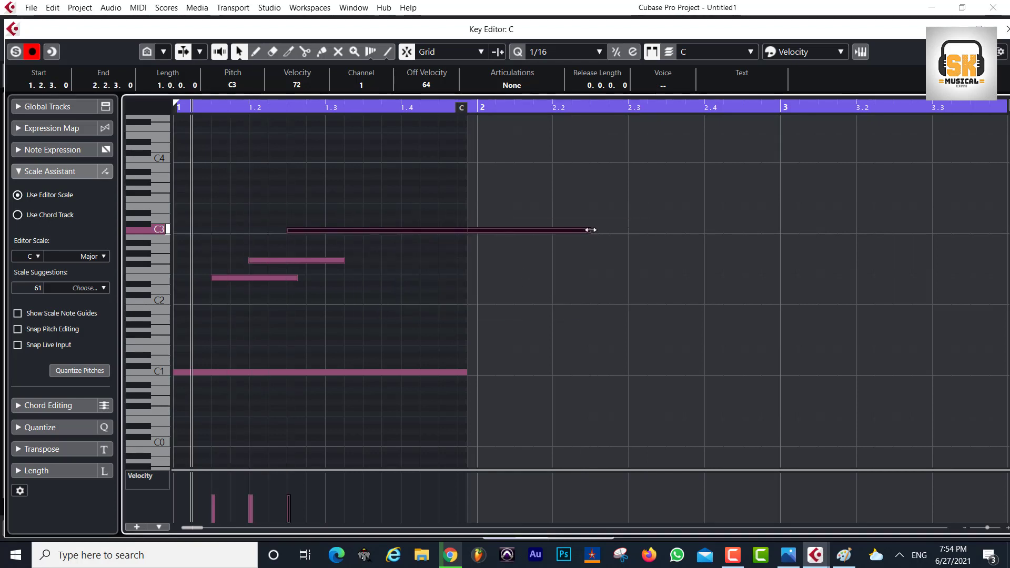
drag(591, 230, 248, 279)
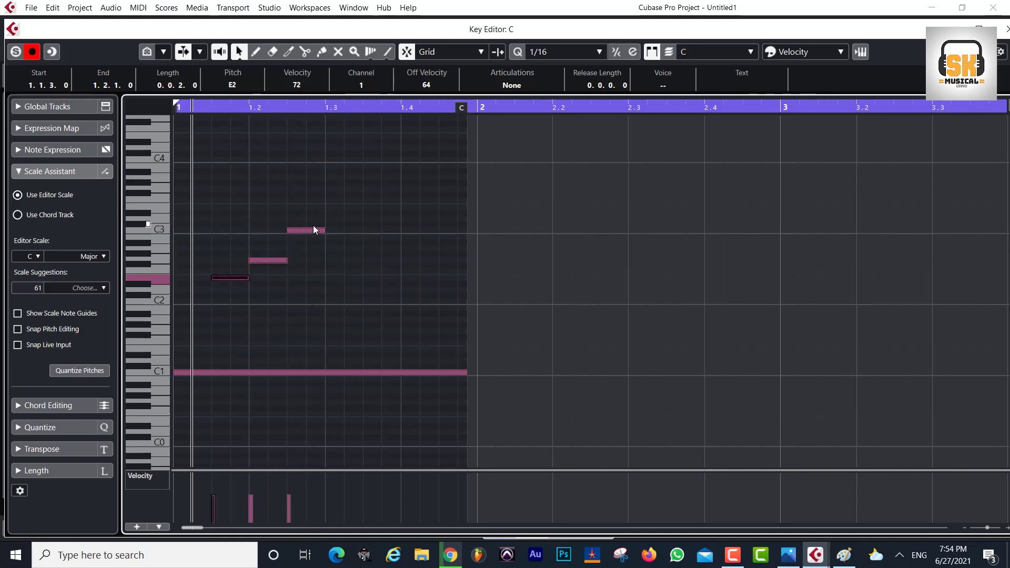
Move the C3 note's start to 1.3.1.0 and the G2 note's start to 1.2.3.0, and close the separate Key Editor window
drag(310, 231, 349, 231)
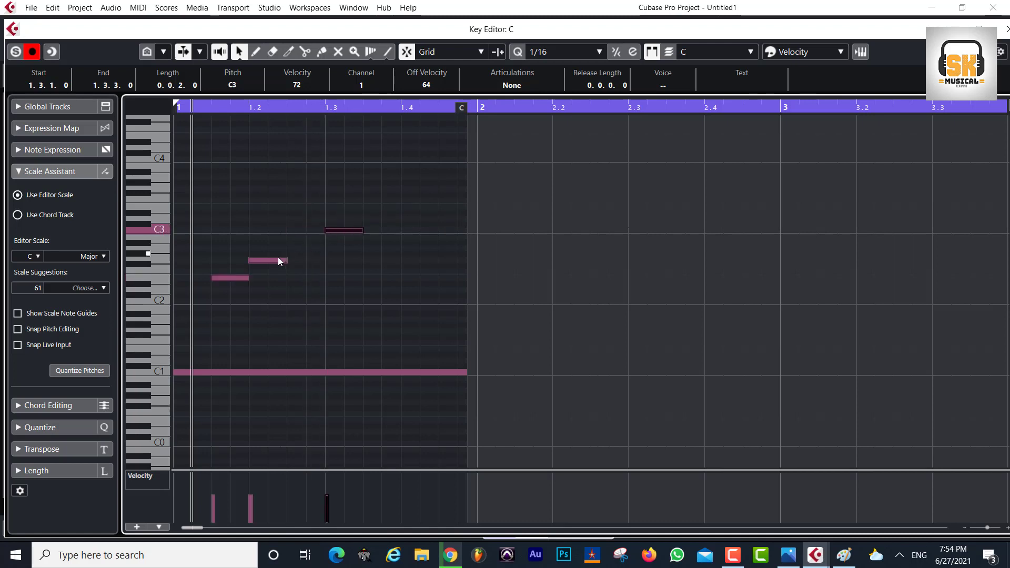
click(274, 261)
drag(274, 261, 312, 261)
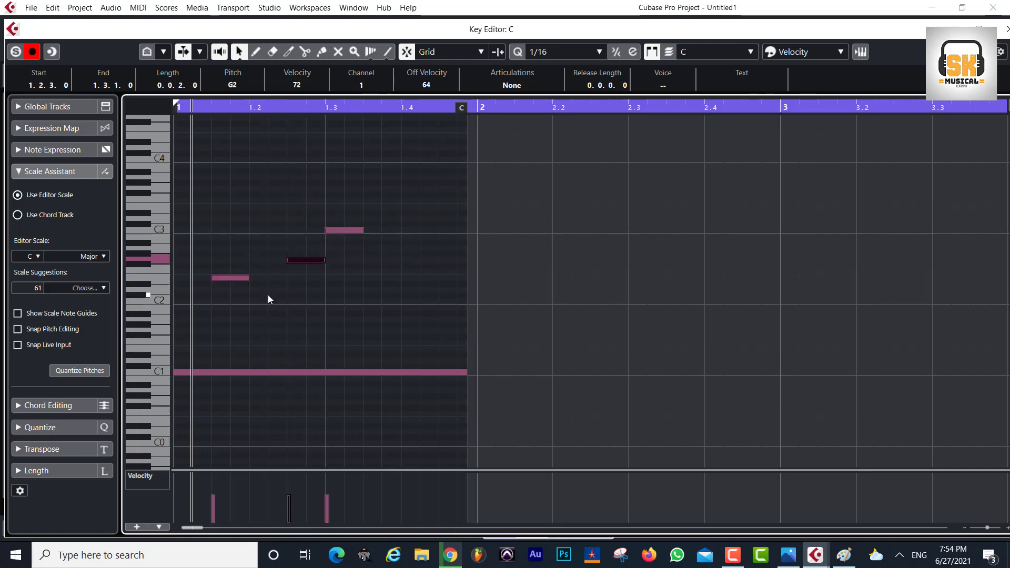
click(1007, 29)
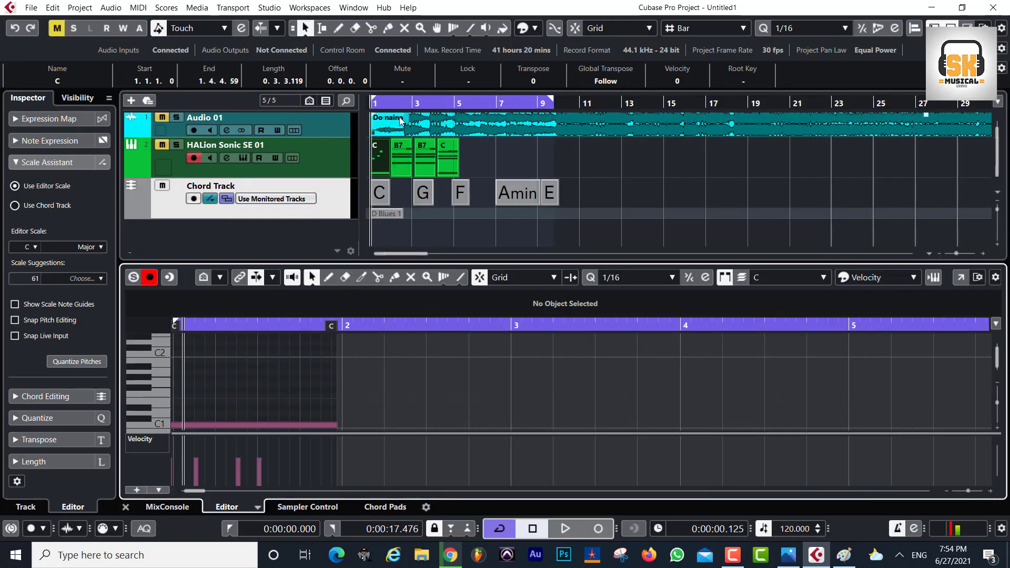
Shorten the cycle range to bar 1 only and play it with the HALion Sonic SE 01 track soloed
drag(537, 102, 410, 109)
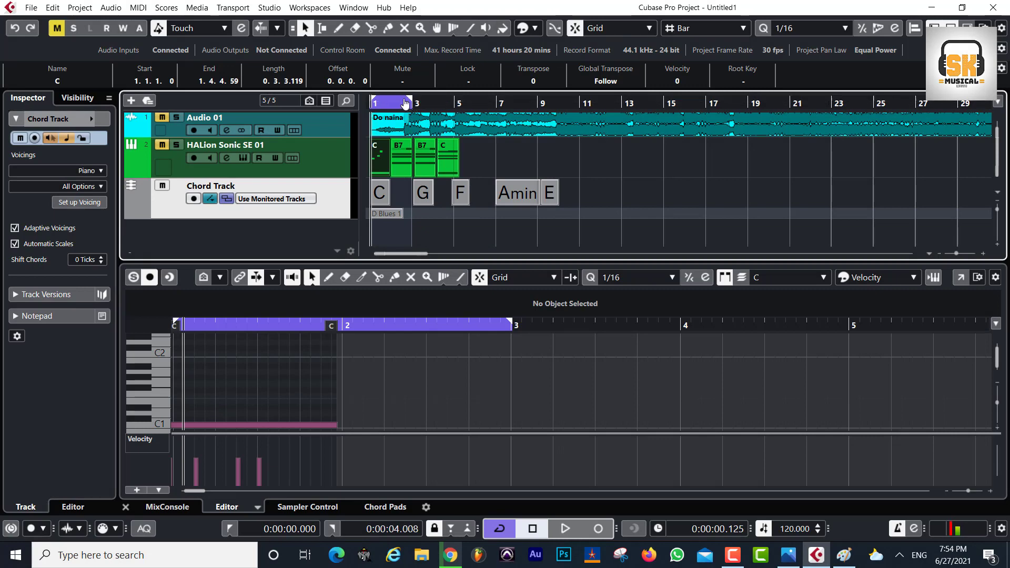
drag(401, 103, 349, 152)
drag(666, 101, 517, 102)
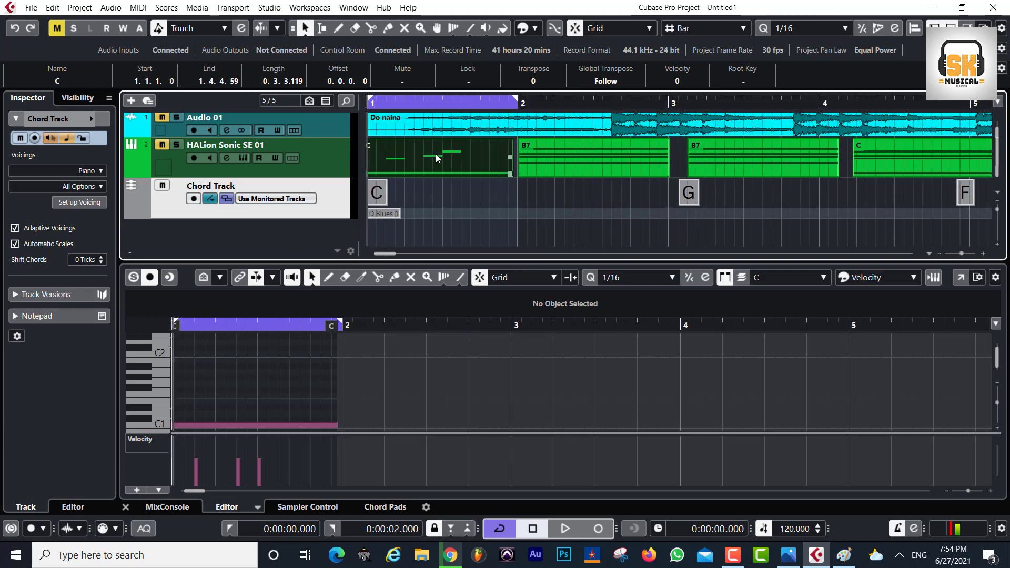
click(173, 147)
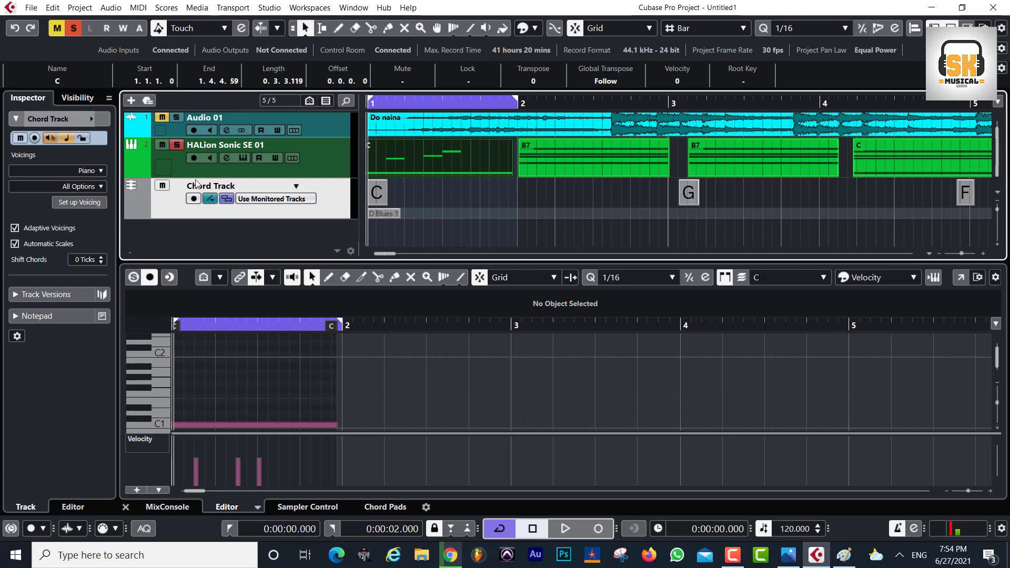
key(space)
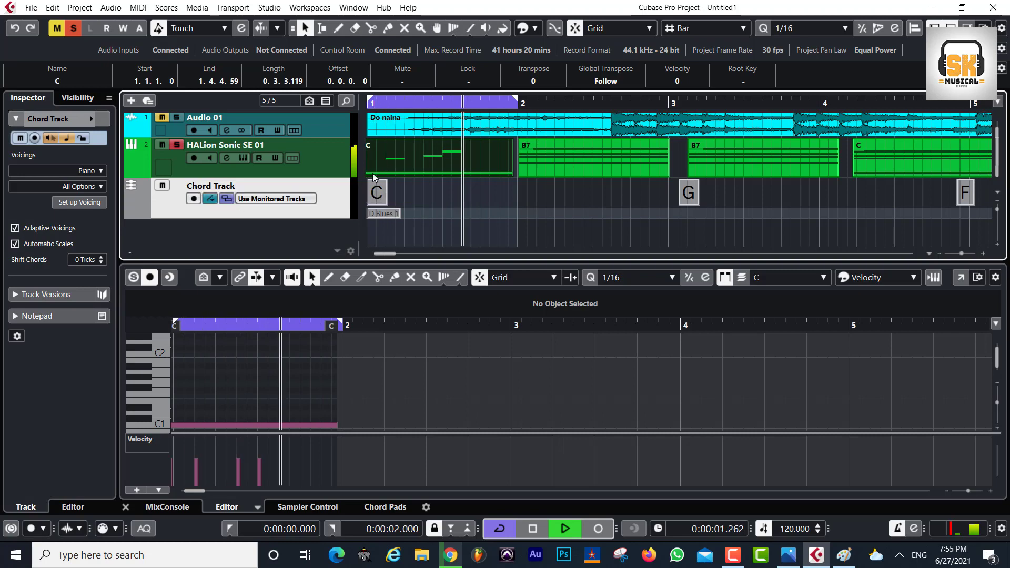
Show the C part's Key Editor in its own window and move E2 to 1.2.1.0, G2 to 1.2.3.0 and C3 to 1.4.1.0
double_click(296, 376)
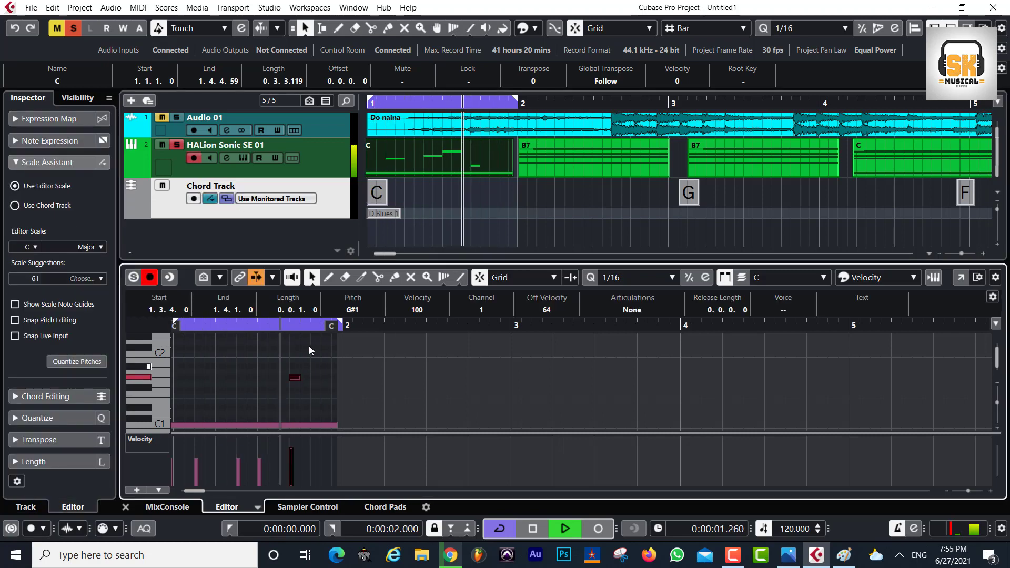
key(Delete)
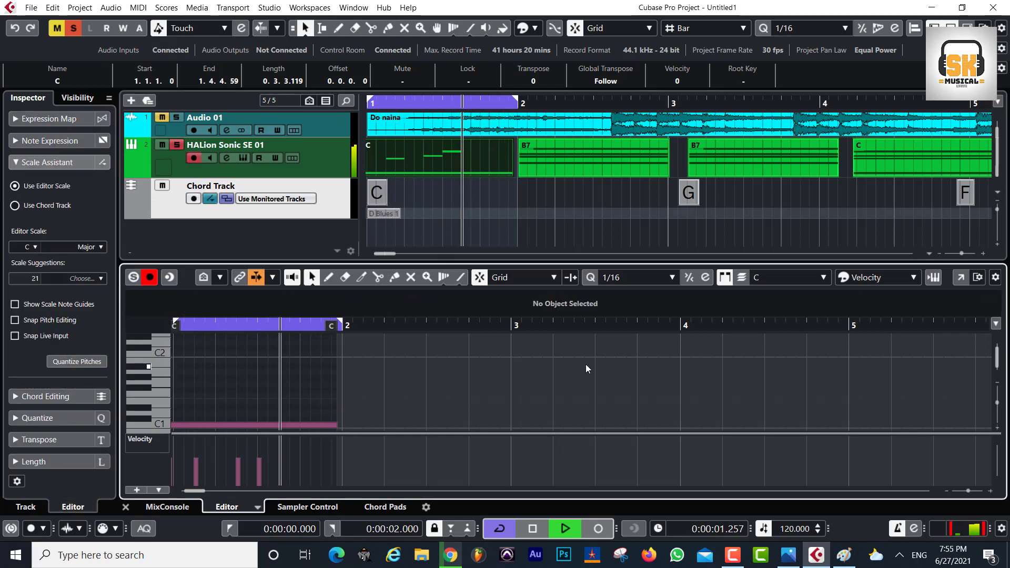
click(961, 279)
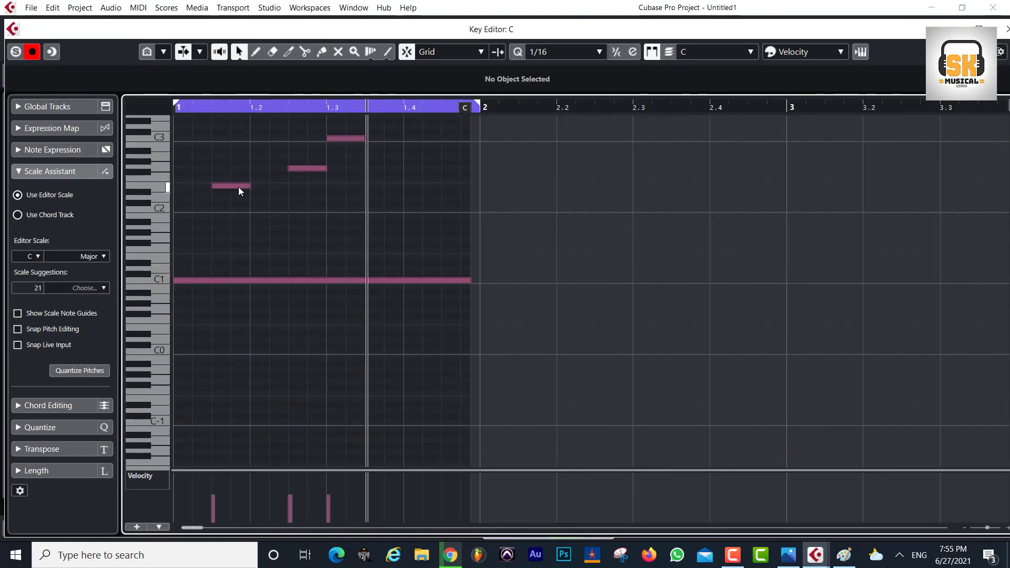
drag(239, 188, 428, 139)
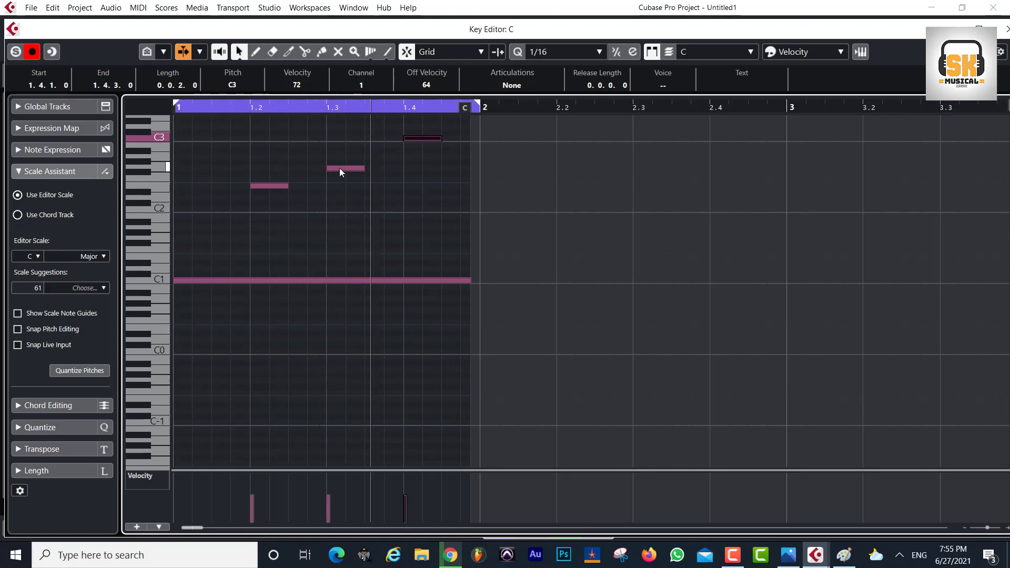
drag(339, 168, 304, 169)
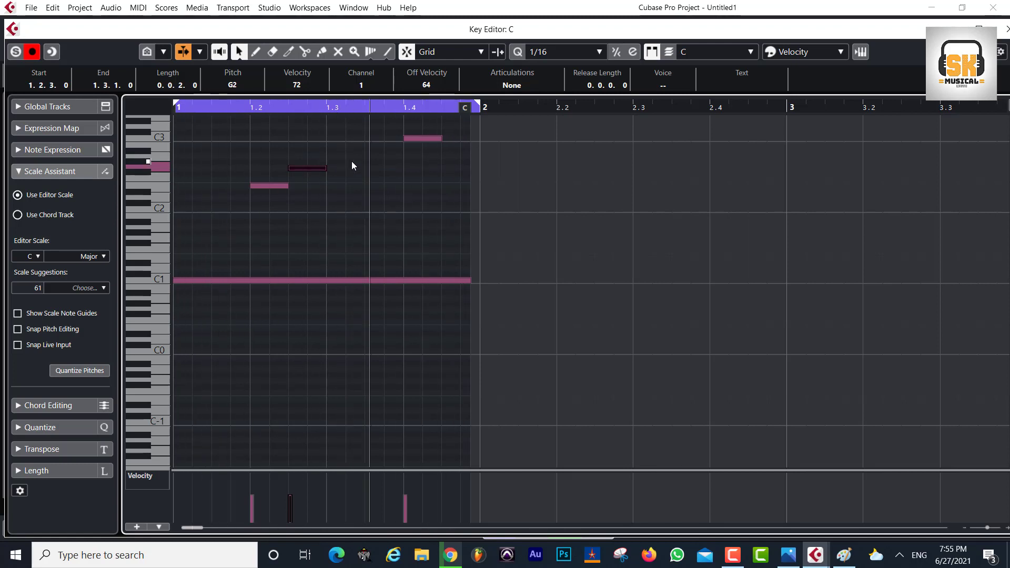
click(419, 138)
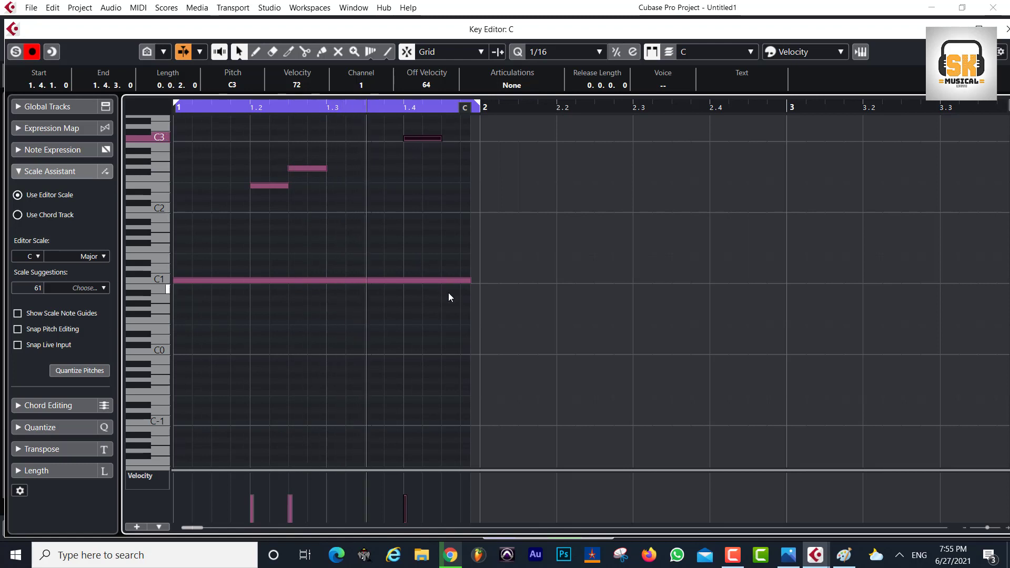
Shorten the C1 note to end at 1.3.1.0, duplicate it directly behind itself and shorten the copy to a length of 0.1.3.0
drag(468, 280, 312, 290)
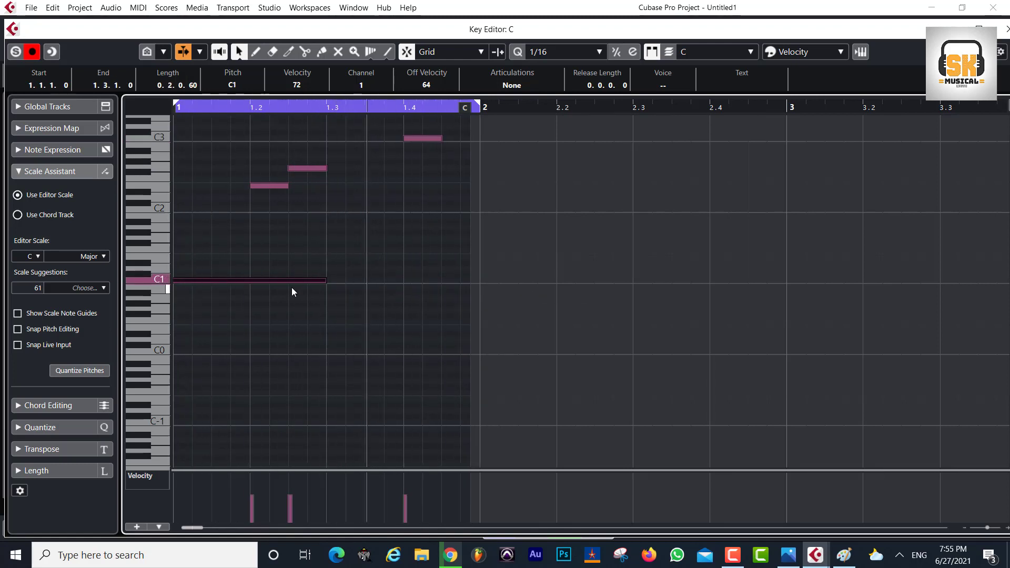
key(alt+d)
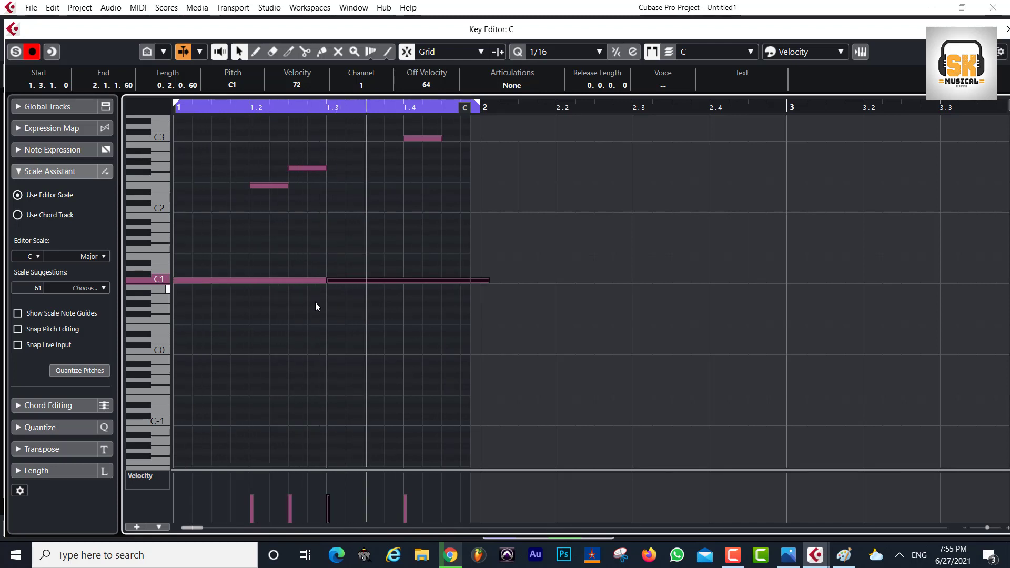
drag(489, 280, 466, 280)
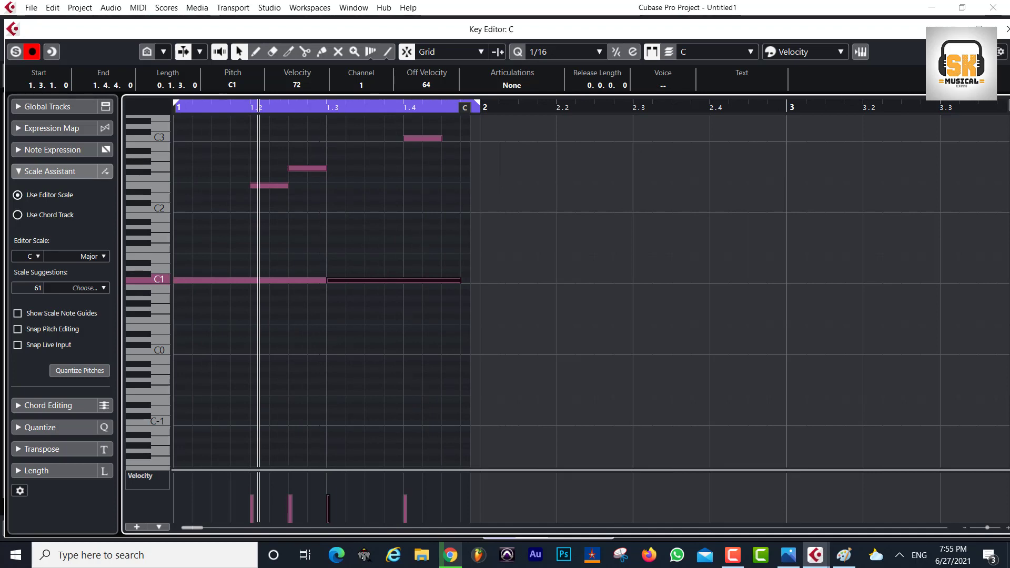
Close the separate Key Editor window and extend the end of the C part at bar 1 to 2.1.1.0
click(1006, 30)
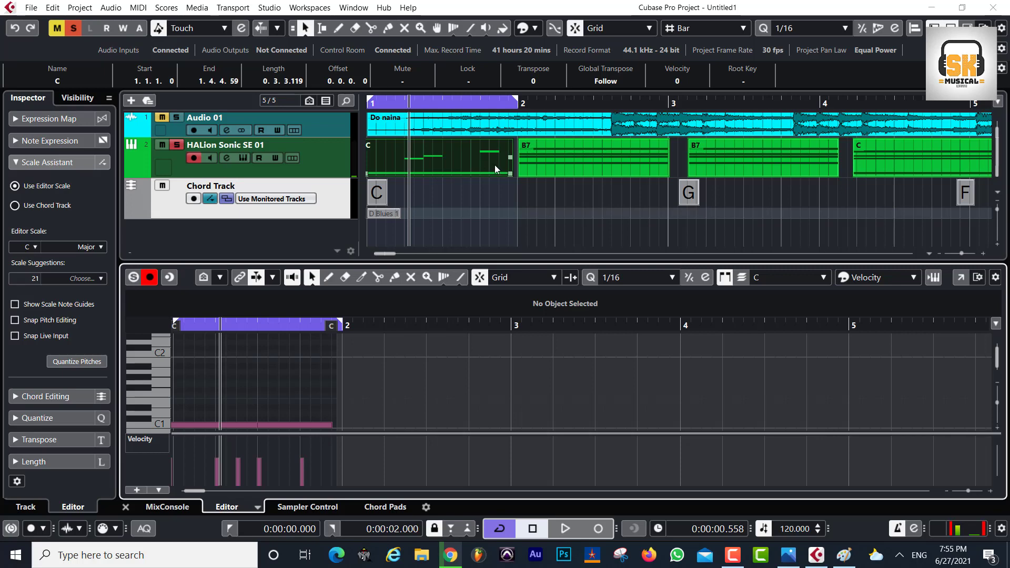
drag(510, 173, 515, 176)
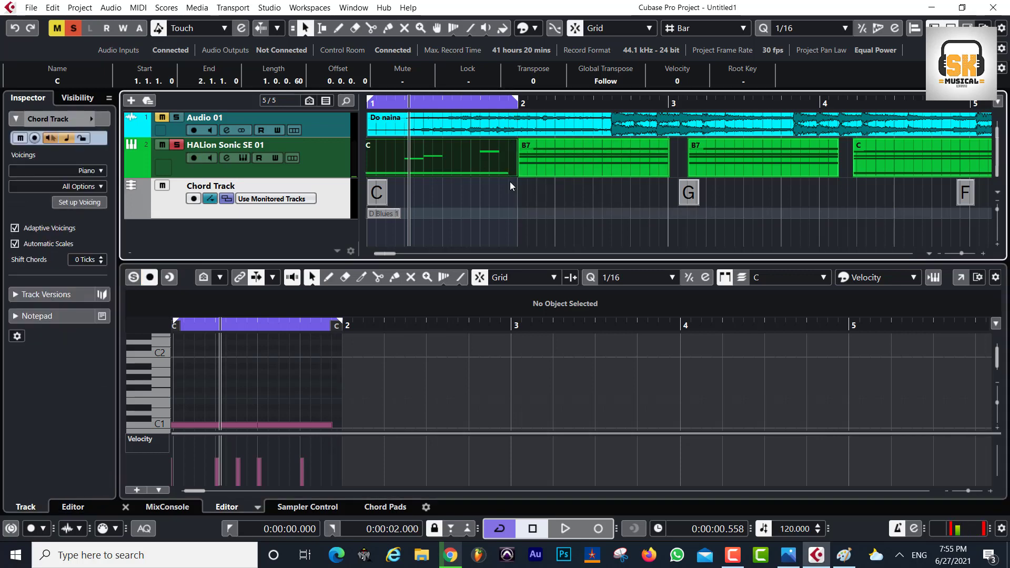
Examine the chord notes of the B7 part at bar 2 in the Key Editor
click(556, 158)
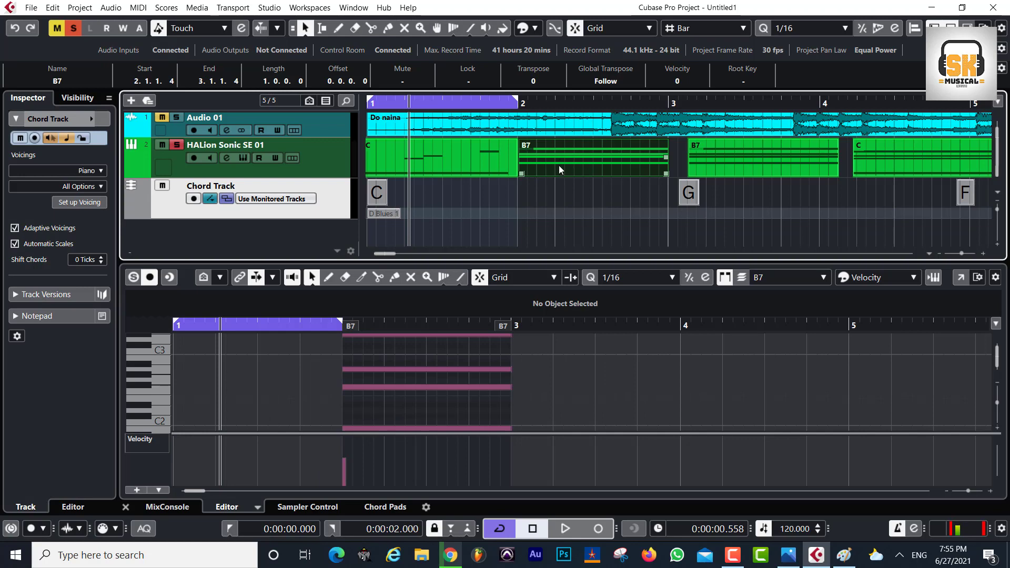
click(375, 509)
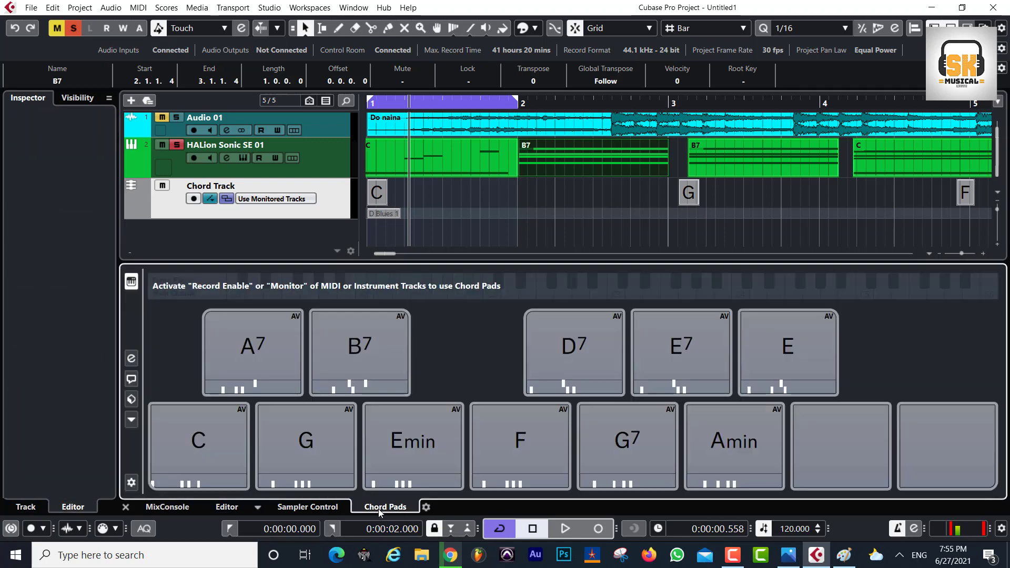
double_click(577, 152)
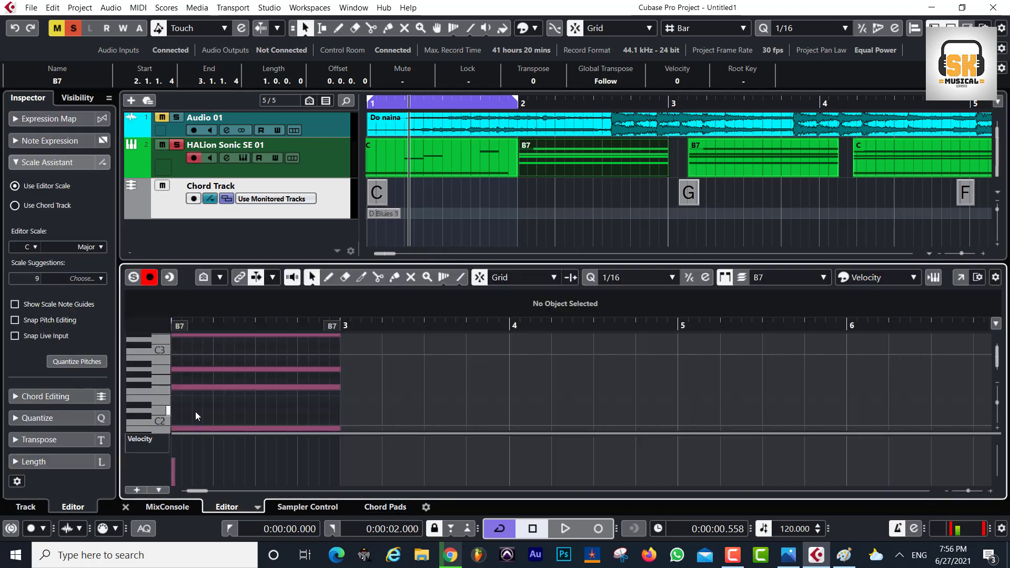
scroll(195, 412, down, 1)
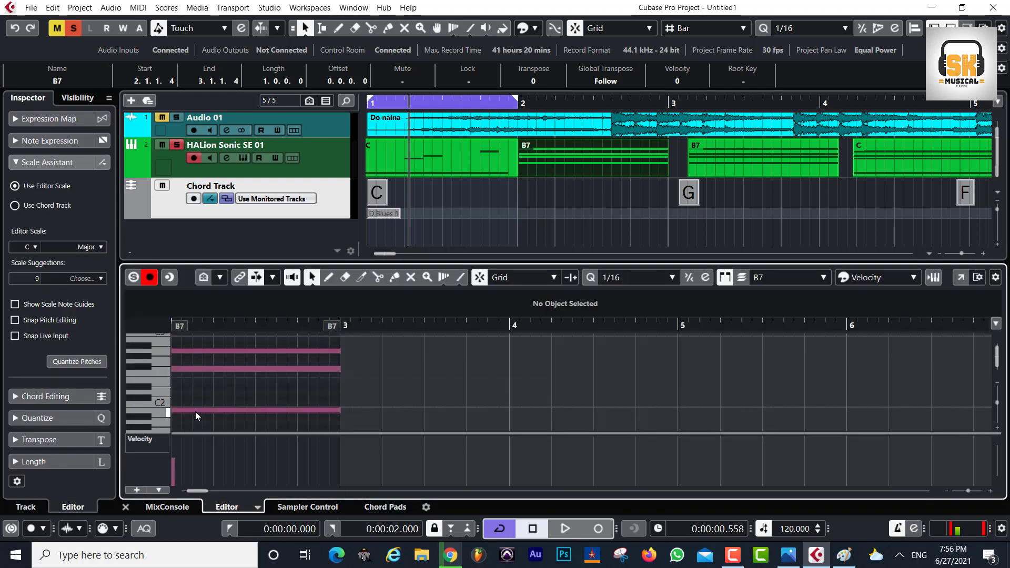
scroll(196, 413, up, 1)
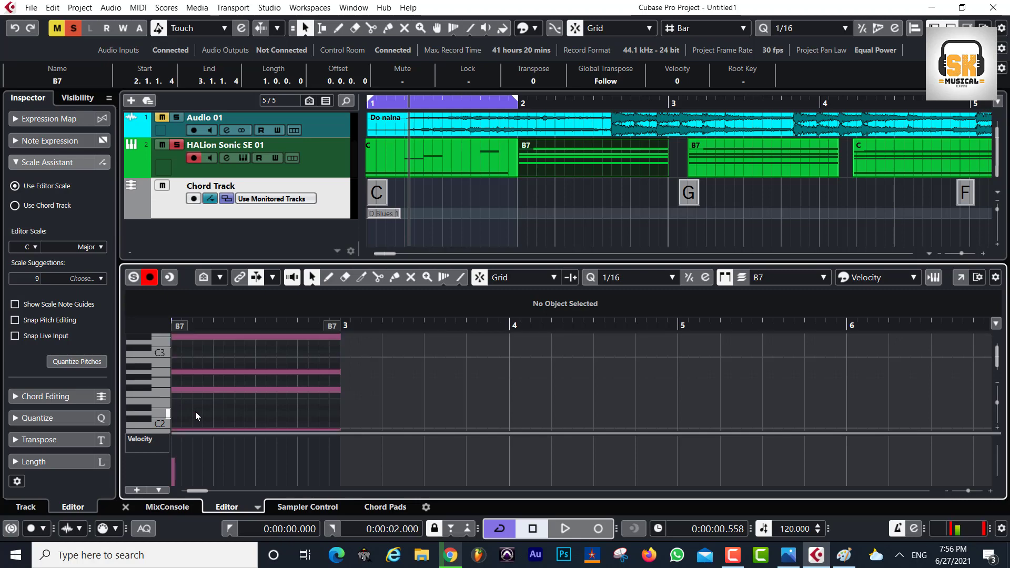
scroll(195, 411, down, 1)
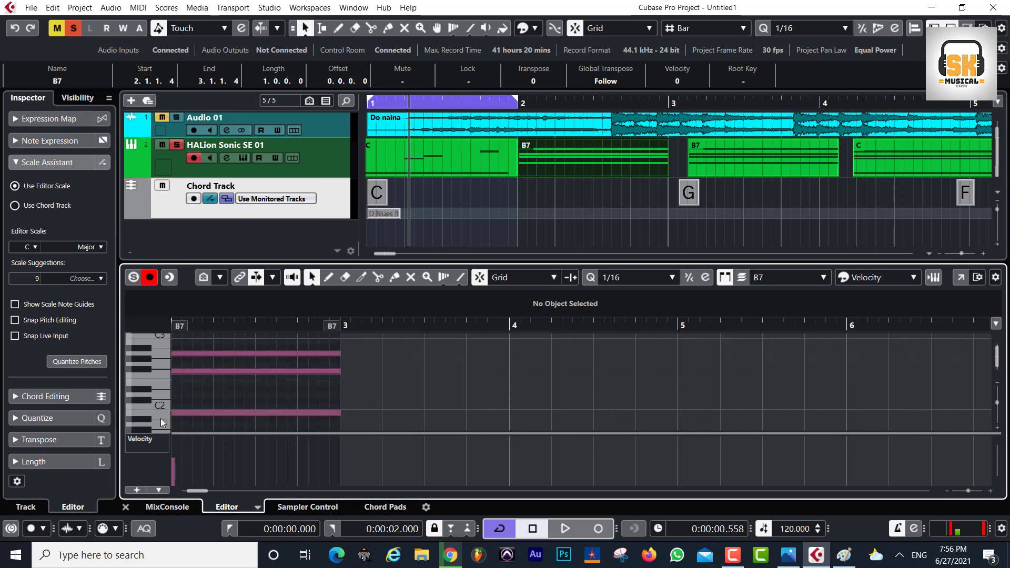
click(176, 371)
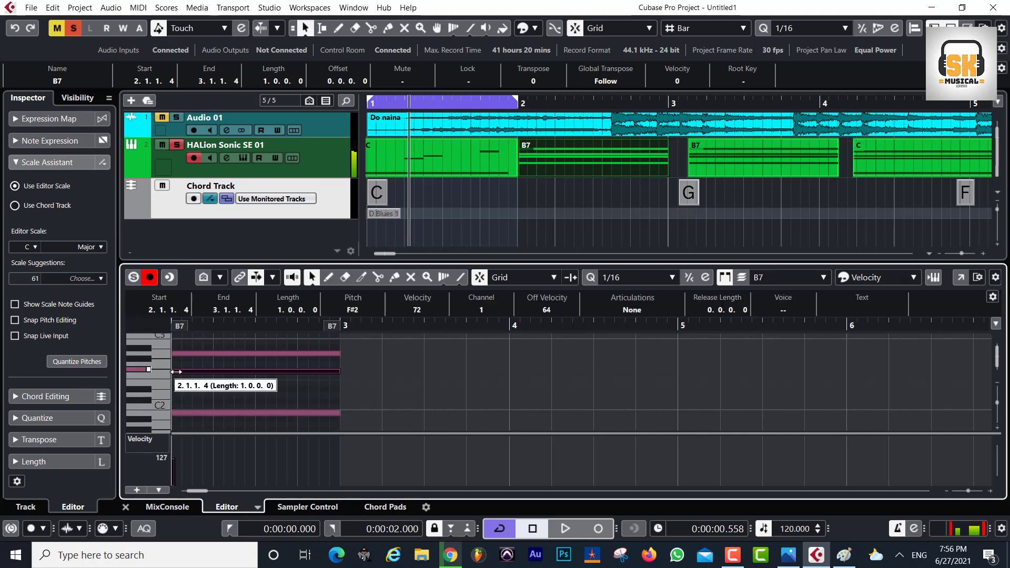
Replace the B7 part at bar 2 on the HALion Sonic SE 01 track with a chord part from the G pad
click(538, 146)
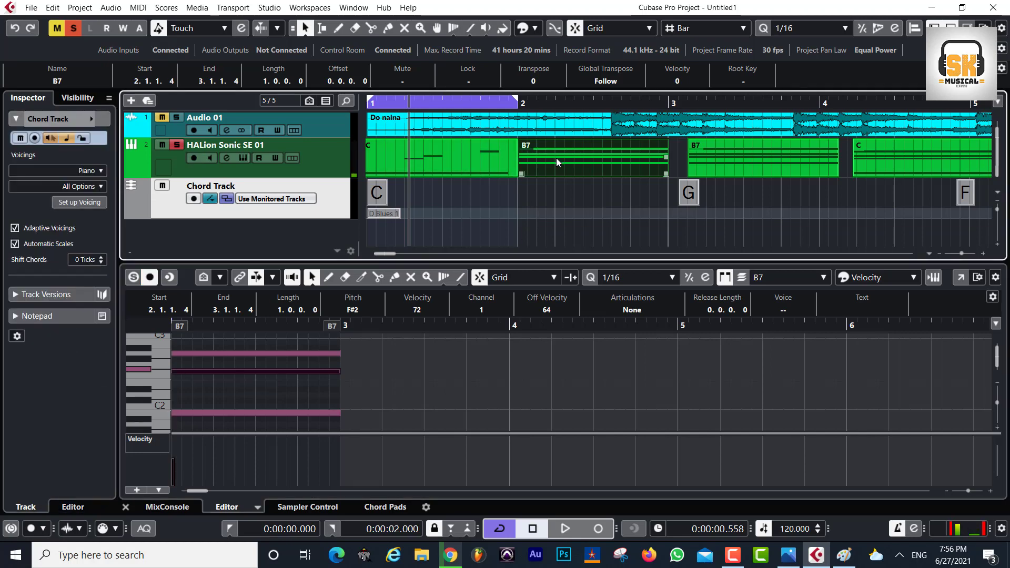
key(Delete)
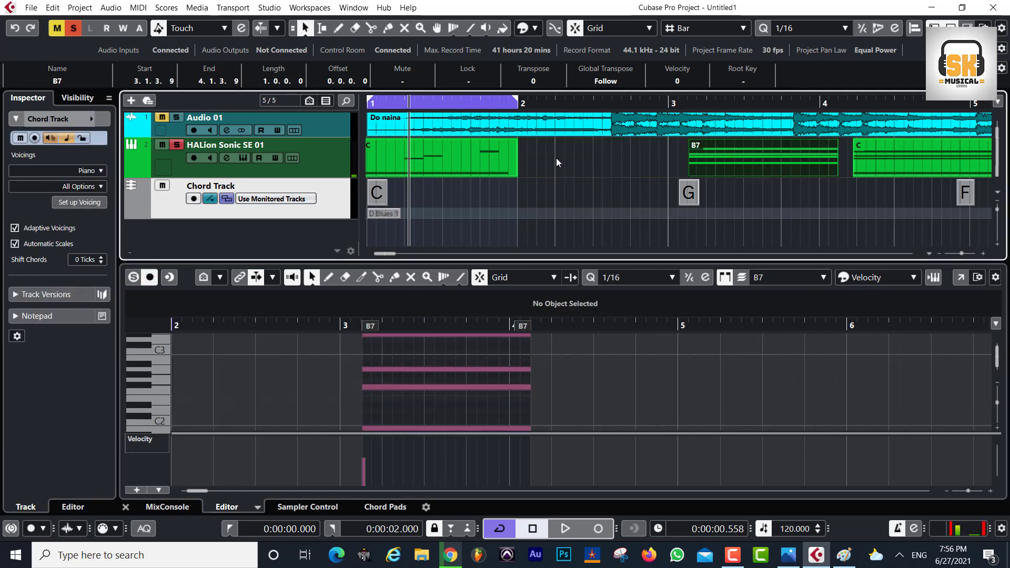
click(379, 507)
drag(315, 441, 548, 168)
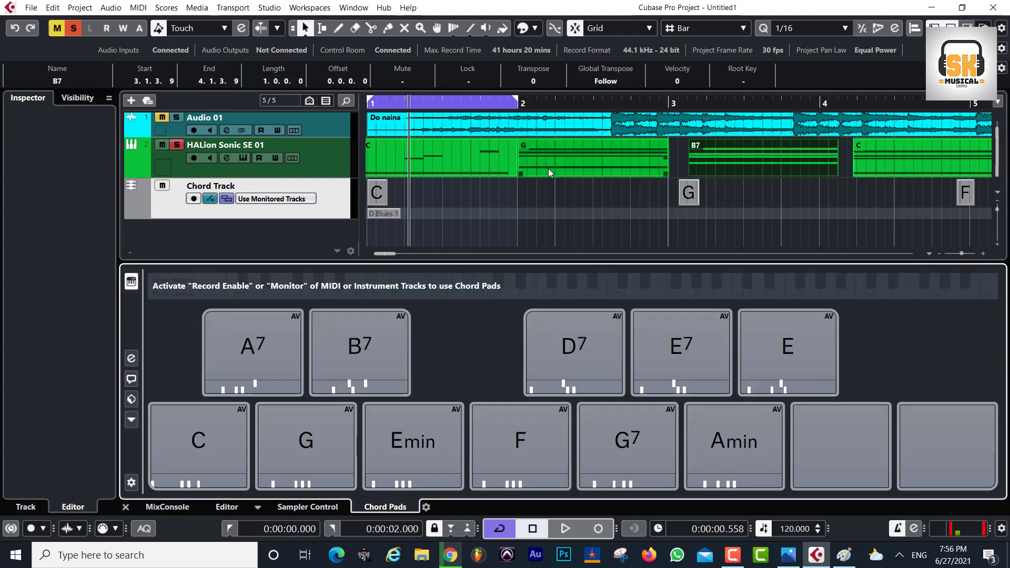
Replace the B7 part at bar 3 with a duplicate of the G part and move the following C part to 4.1.1.0
click(722, 164)
key(Delete)
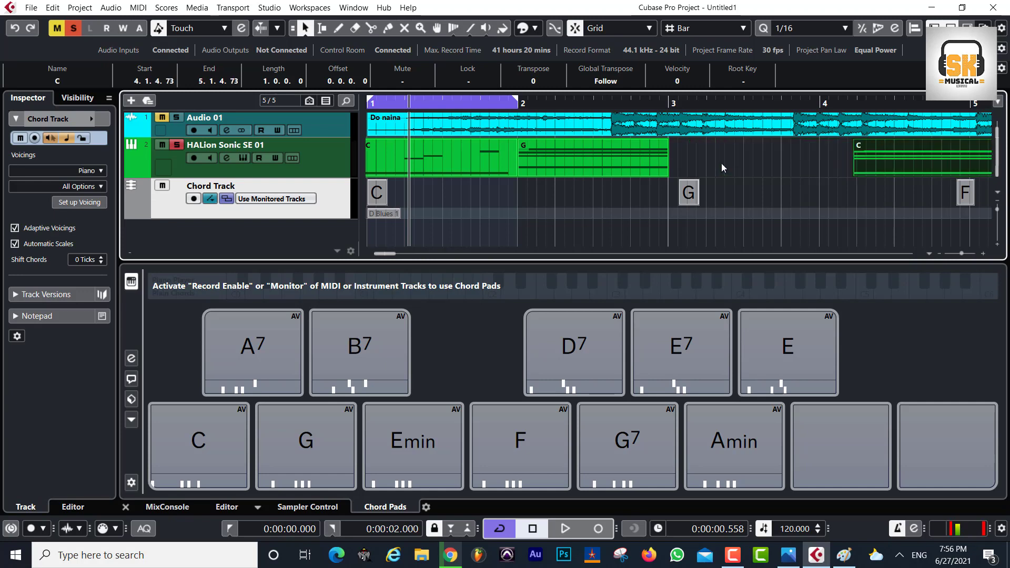
click(627, 172)
key(ctrl+d)
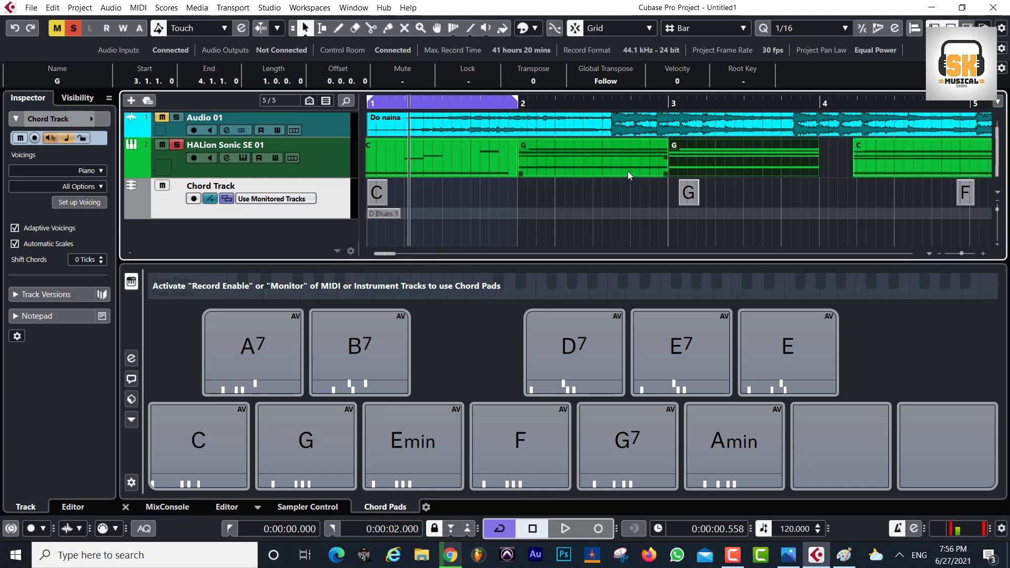
drag(909, 163, 879, 162)
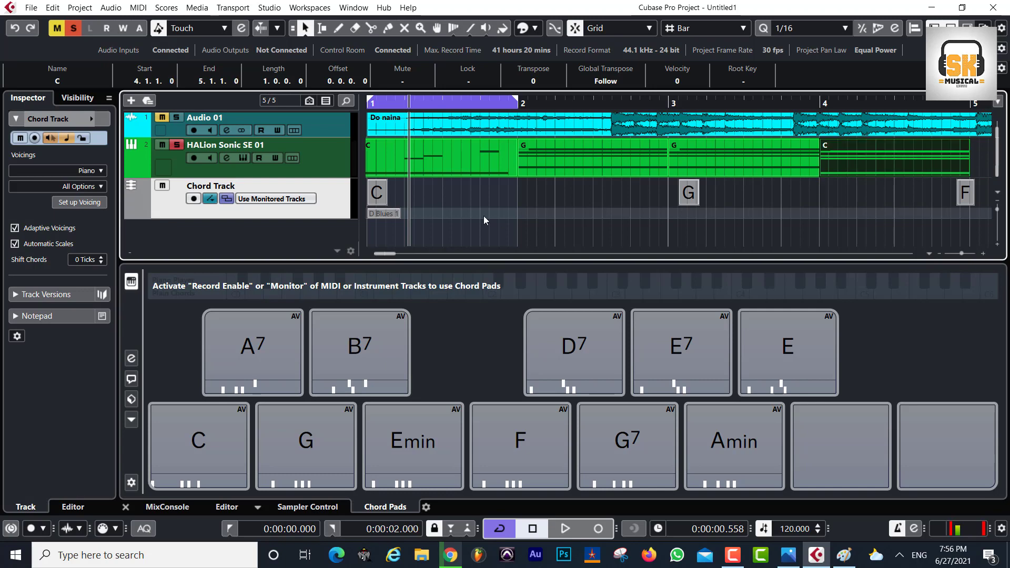
Duplicate the HALion Sonic SE 01 track with its chord parts and briefly play both tracks together
click(431, 159)
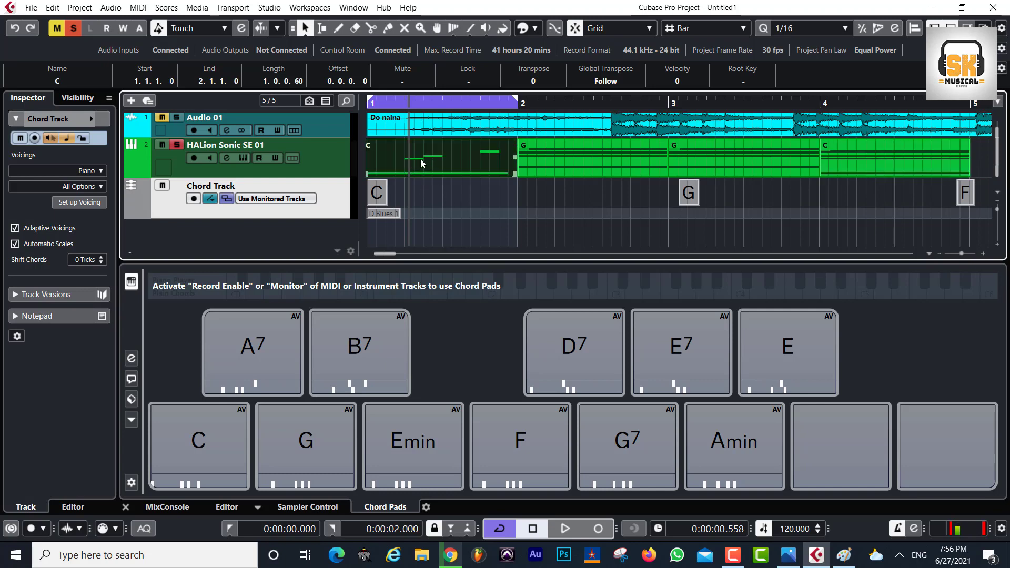
click(323, 165)
right_click(318, 156)
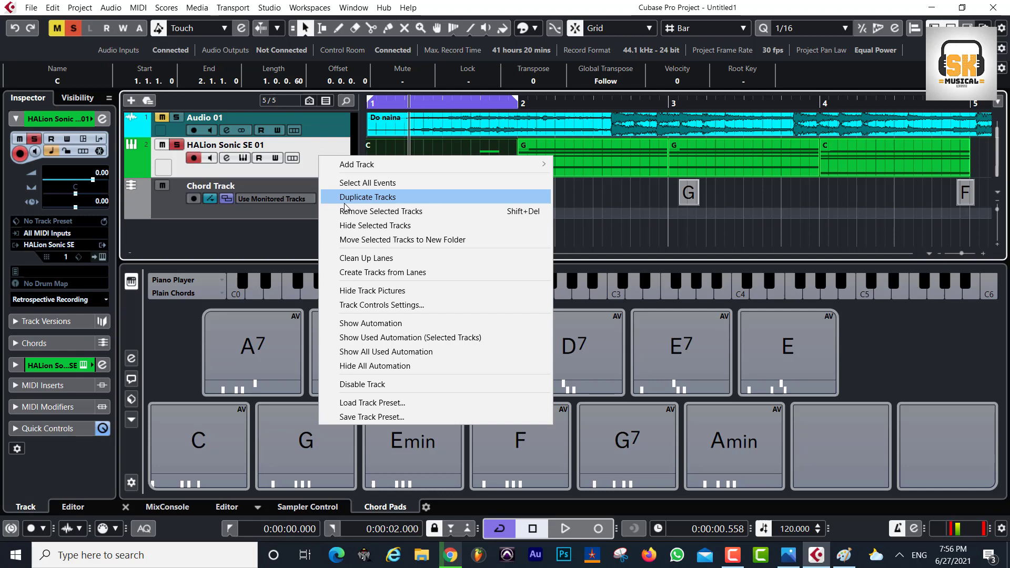
click(371, 199)
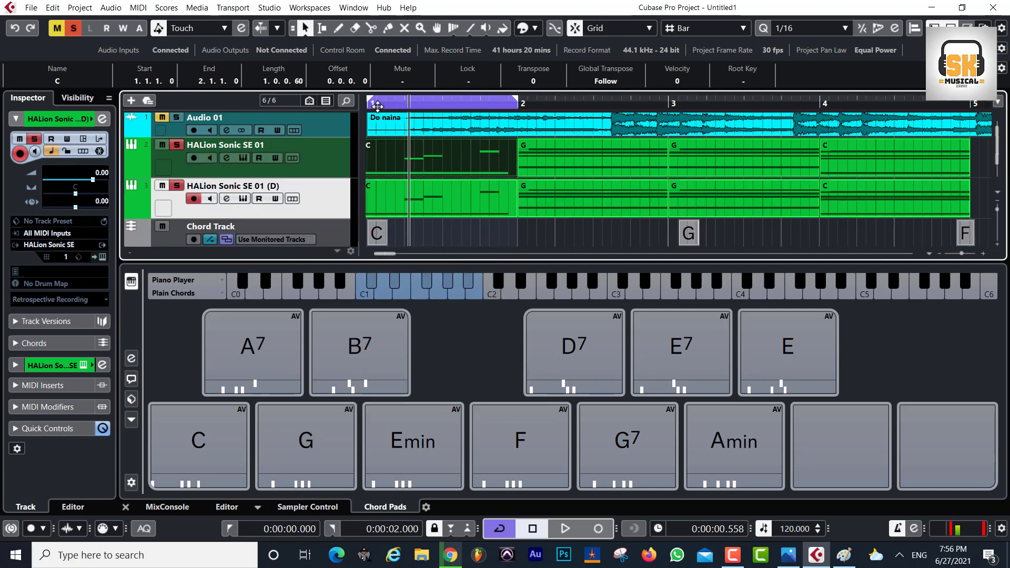
key(space)
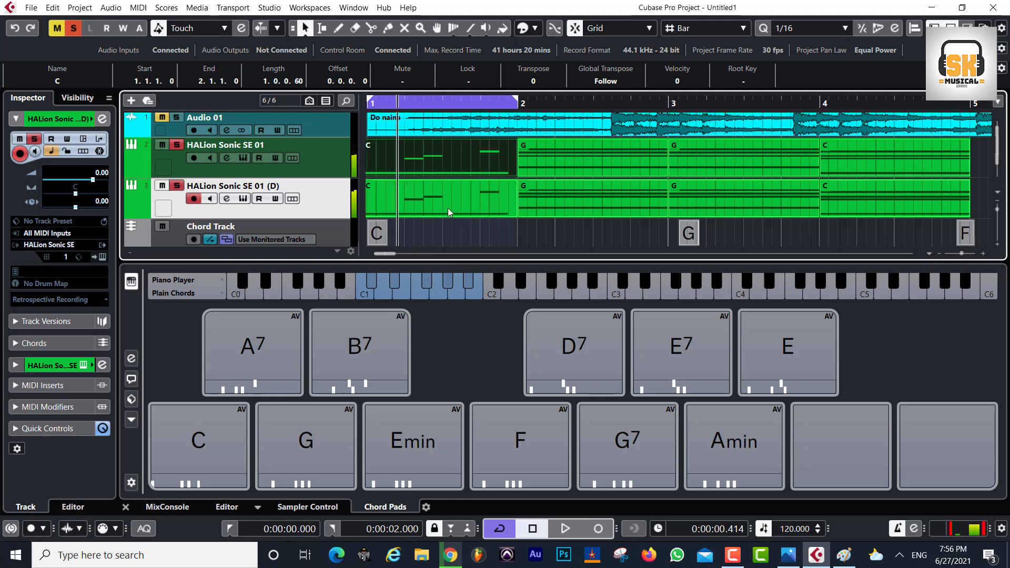
Replace the arpeggiated C part at bar 1 on the HALion Sonic SE 01 (D) track with a chord part from the C pad
double_click(446, 195)
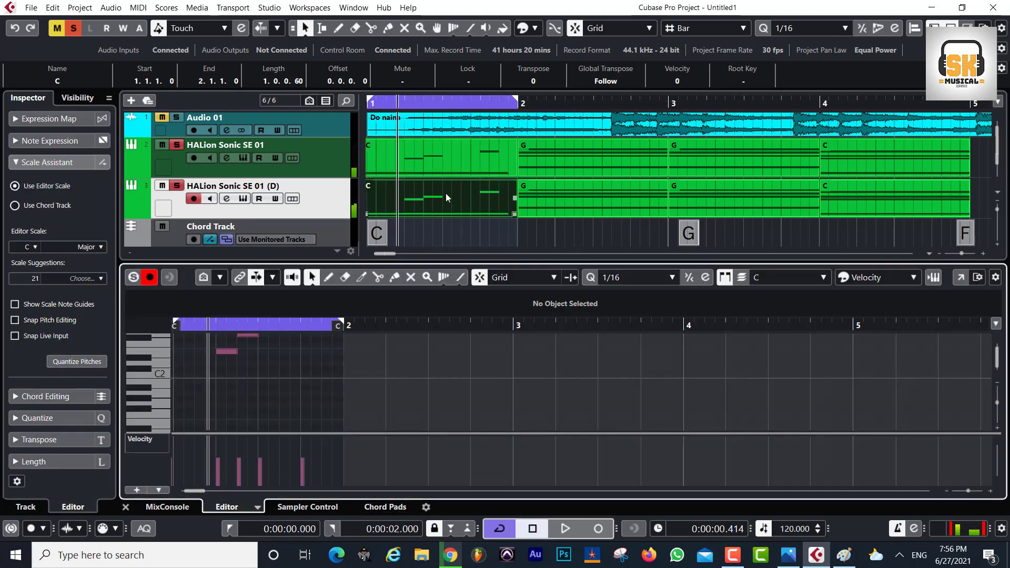
click(450, 227)
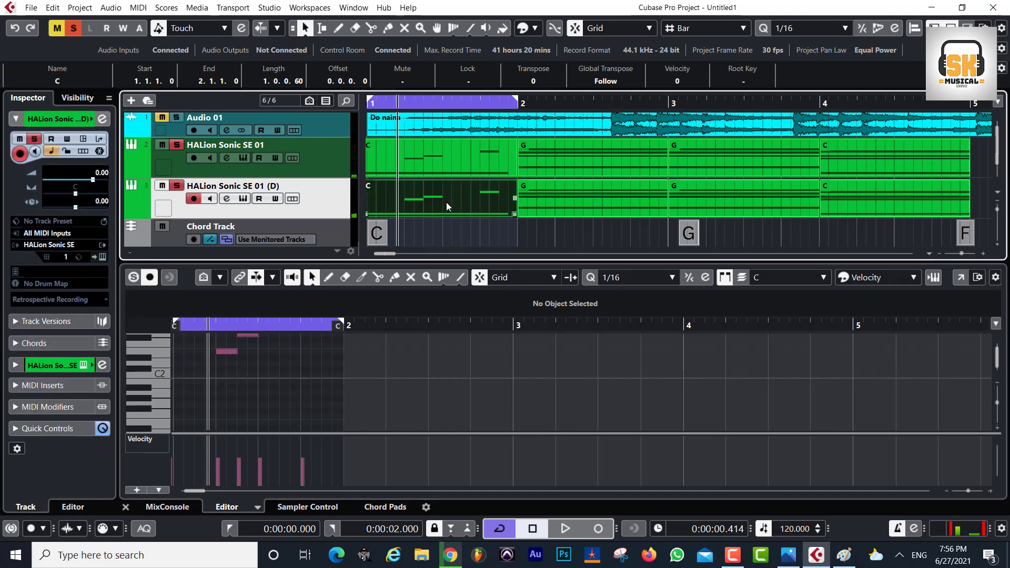
key(Delete)
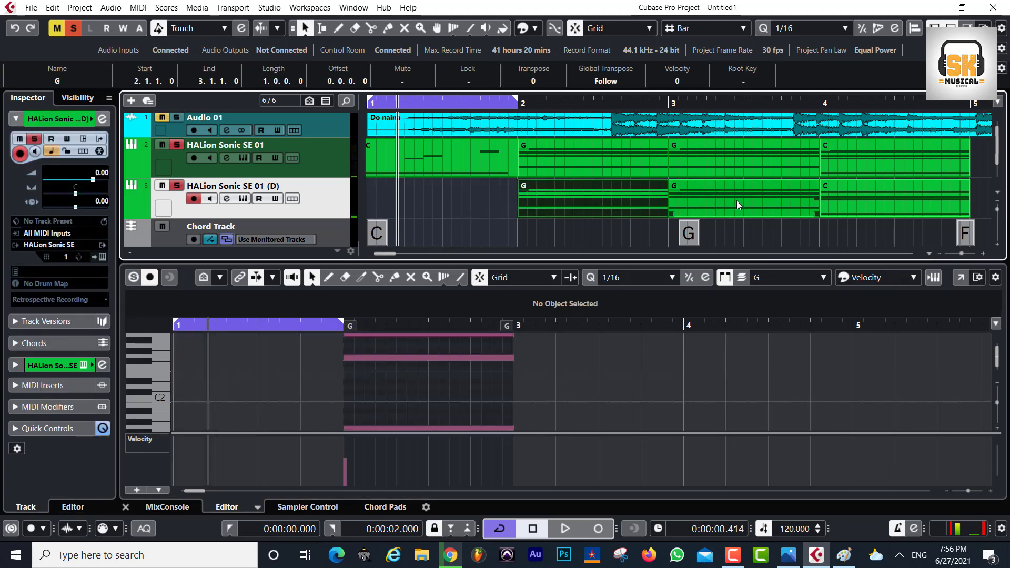
click(386, 508)
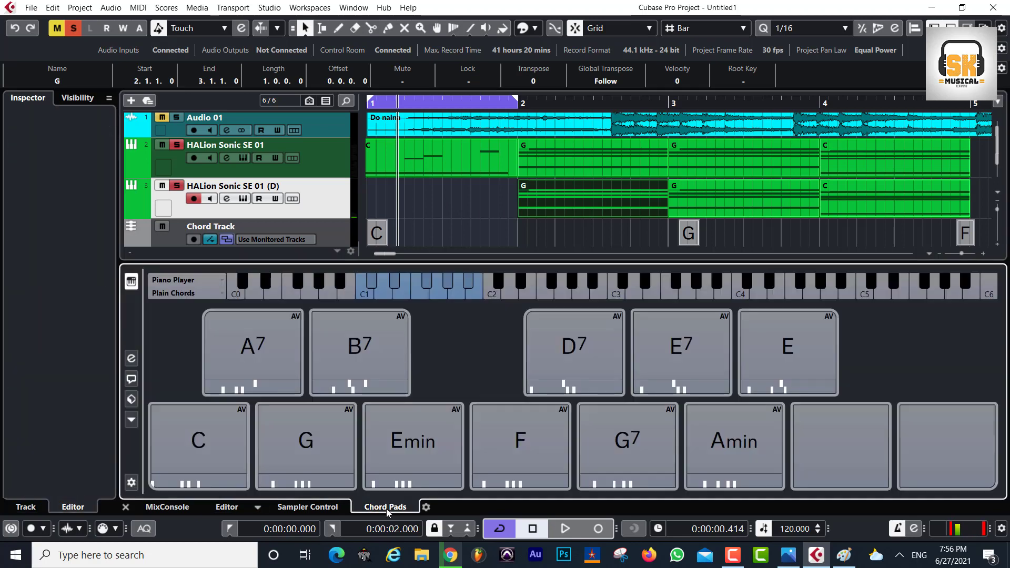
drag(225, 440, 375, 210)
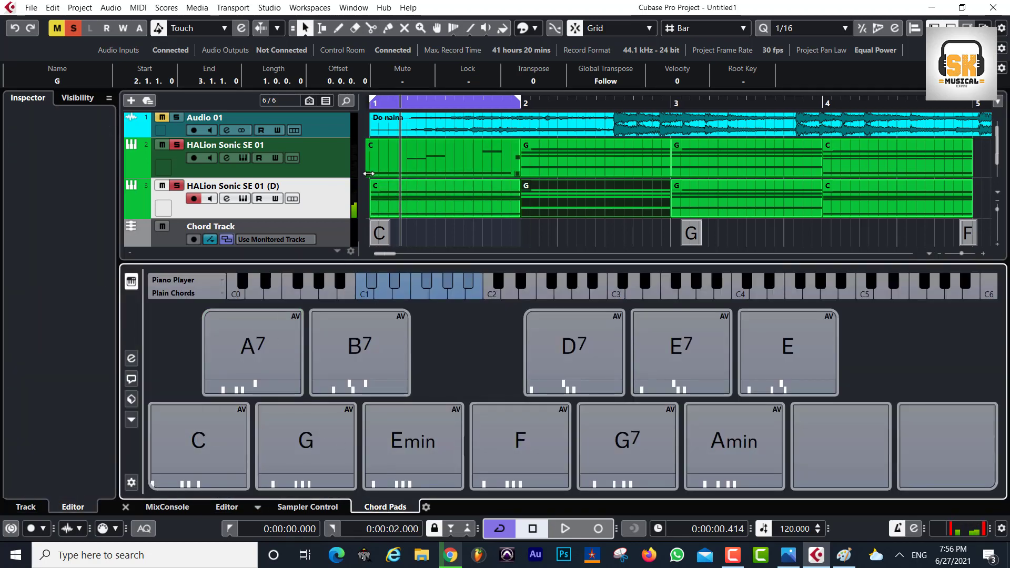
Trim the start of the arpeggiated C part on the HALion Sonic SE 01 track to 1.1.1.0 and play the loop from the beginning
drag(368, 173, 375, 175)
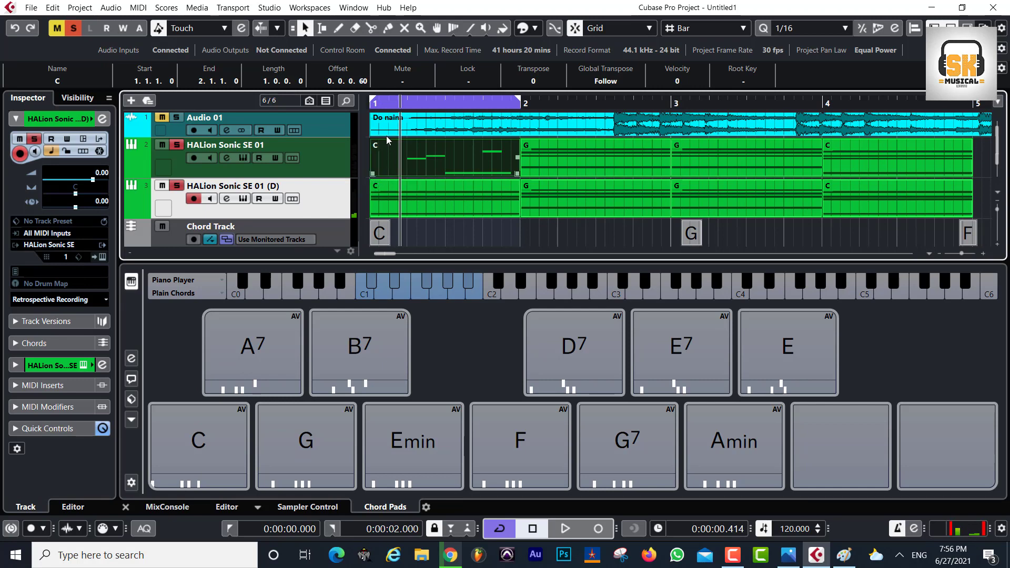
click(371, 102)
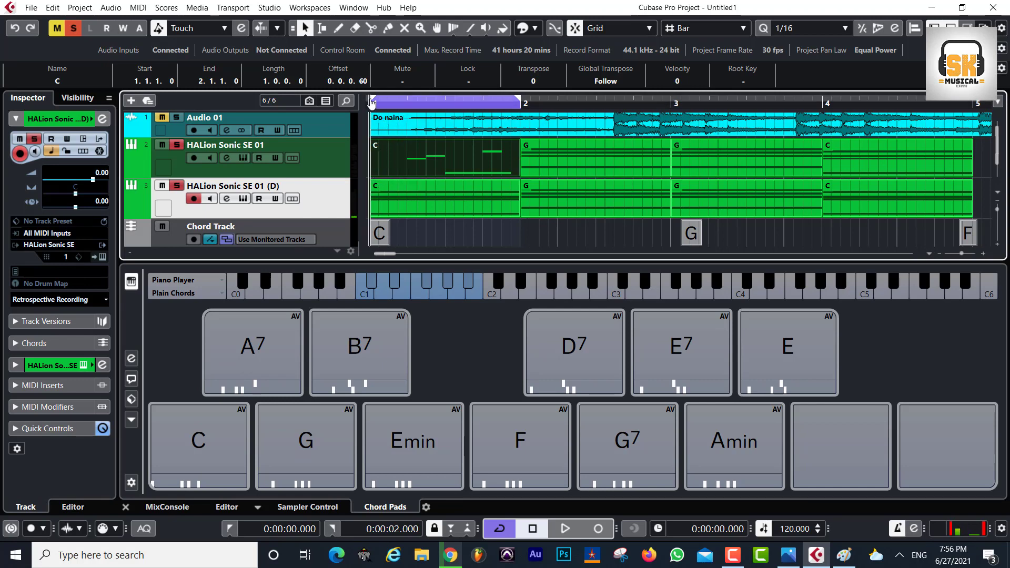
key(space)
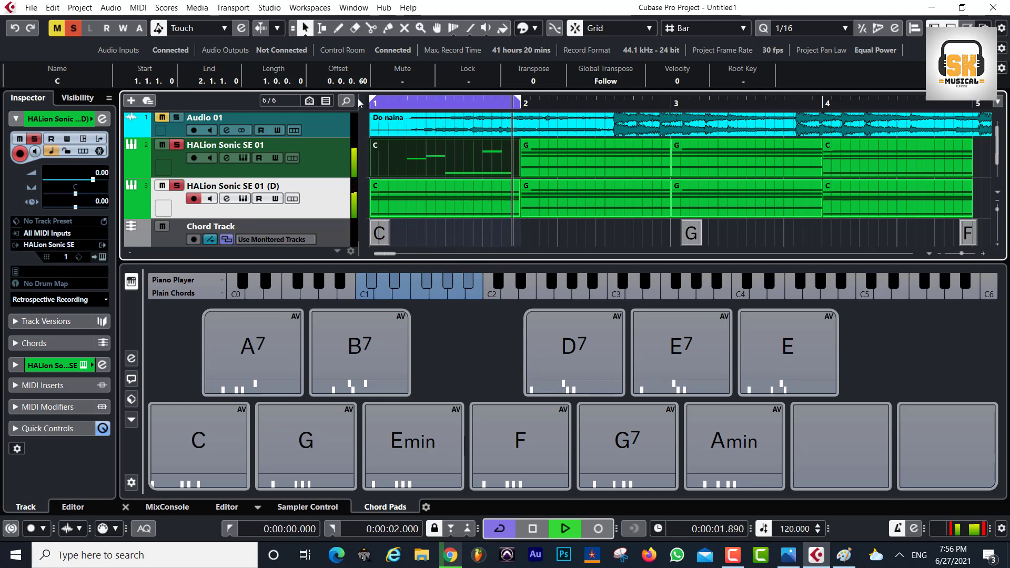
key(space)
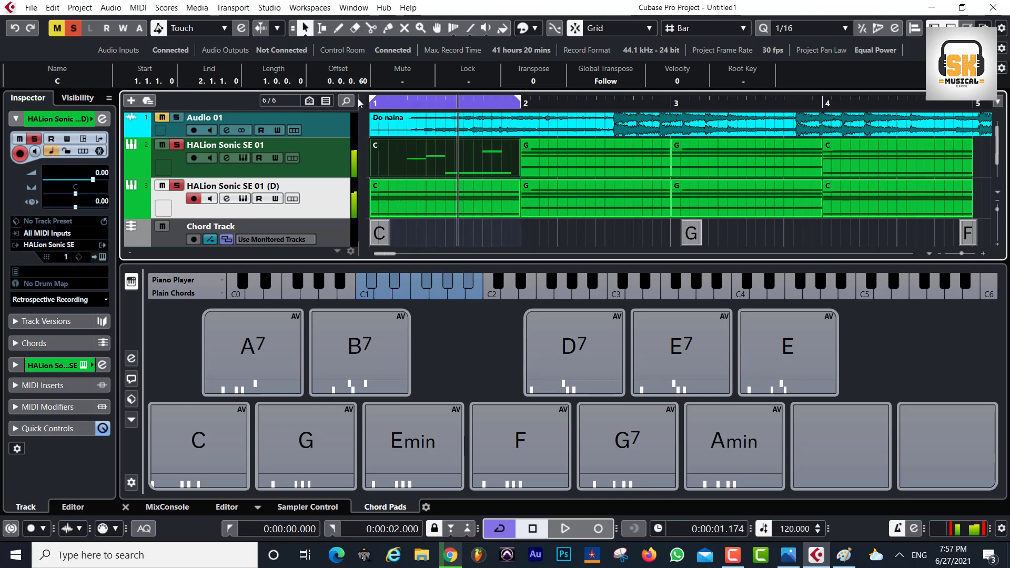